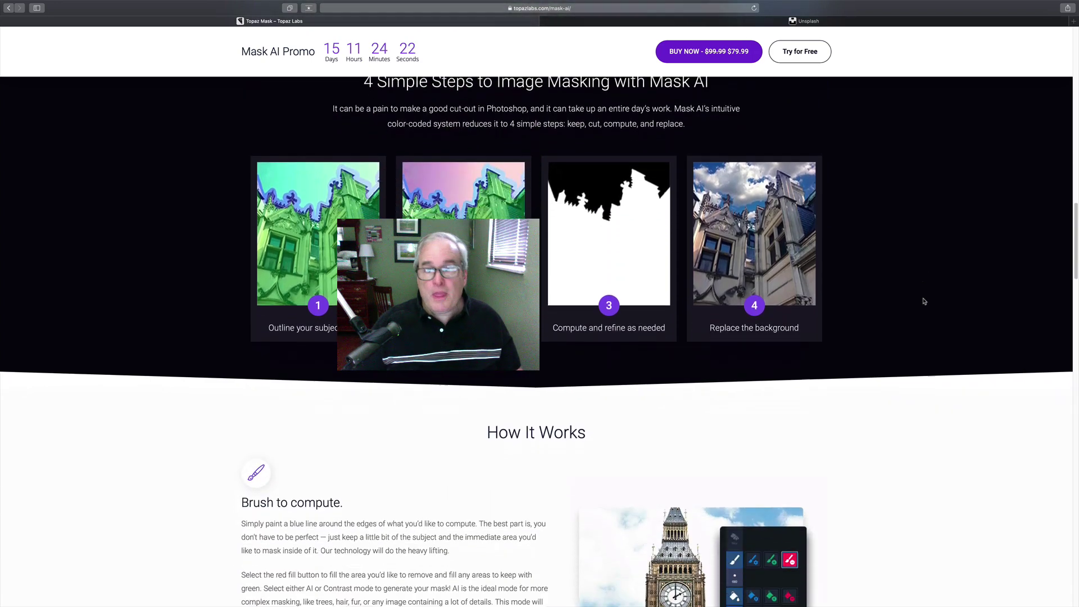
Look through the Mask AI product page from the masking steps down to the purchase and bundle options
scroll(924, 302, "down", 20)
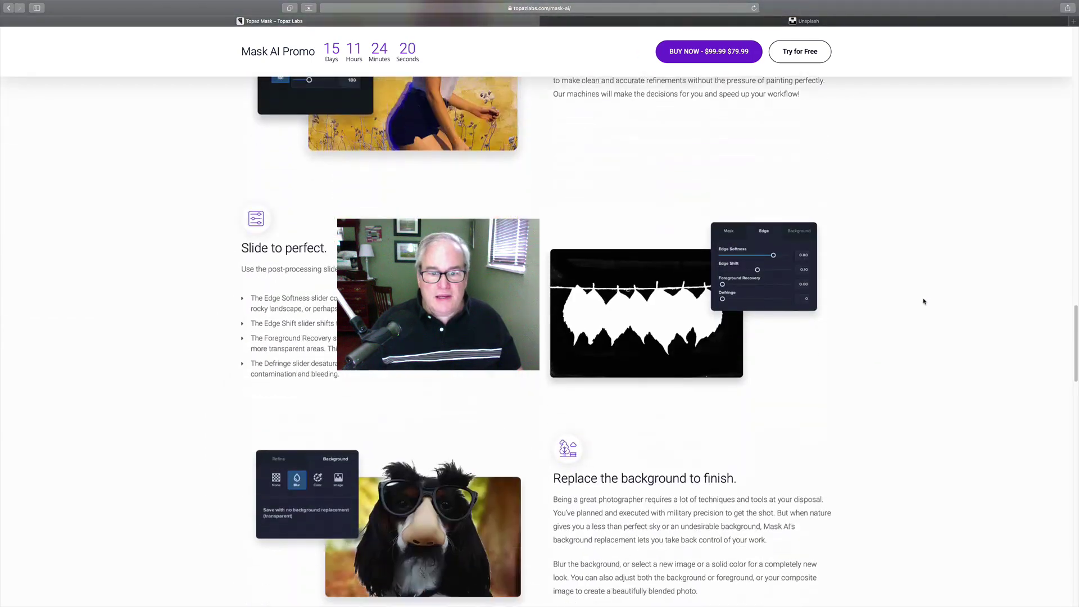
scroll(923, 302, "down", 20)
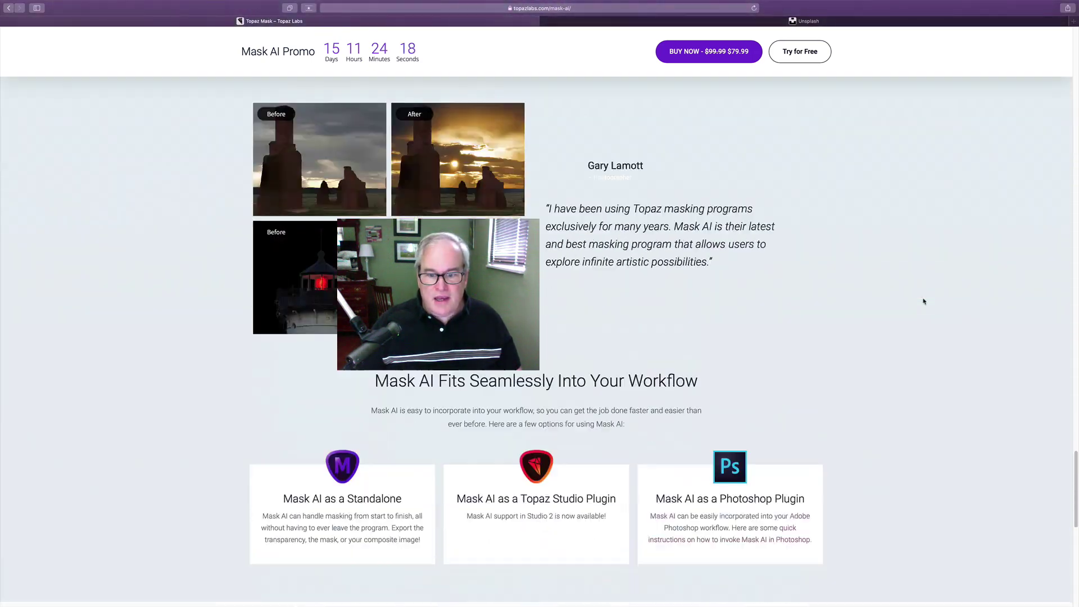
scroll(826, 252, "down", 1)
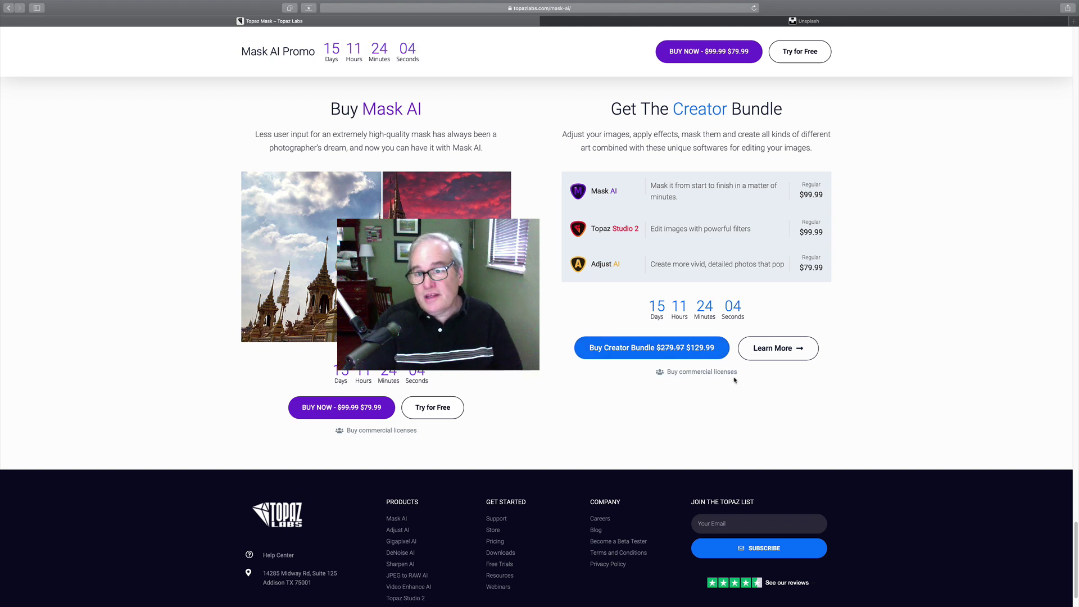
mouse_move(963, 2)
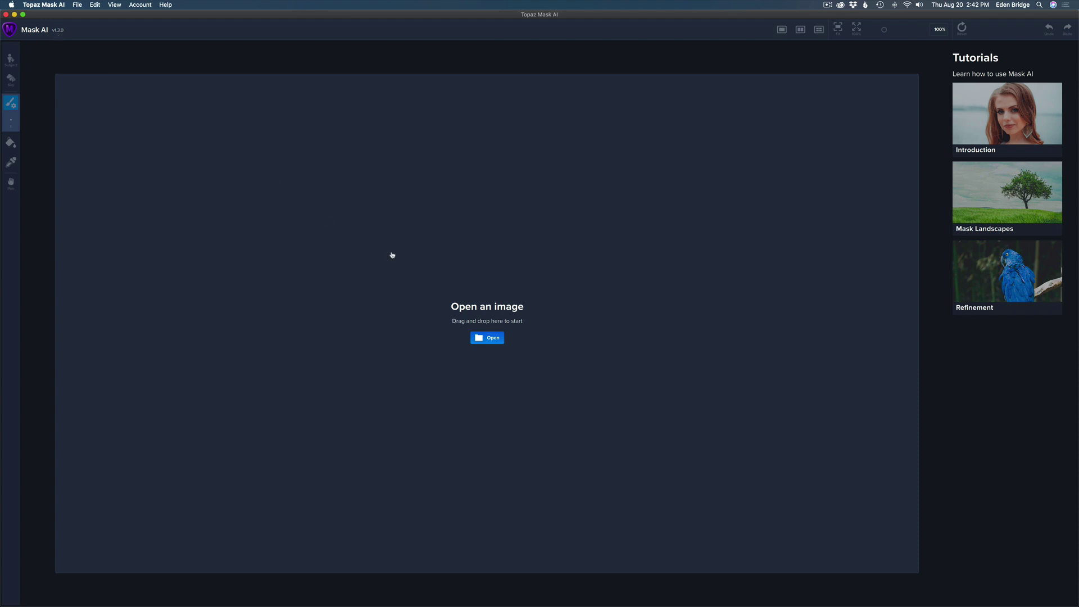
Open the photo of the figure draped in sheer fabric from the Downloads folder in Topaz Mask AI
left_click(494, 315)
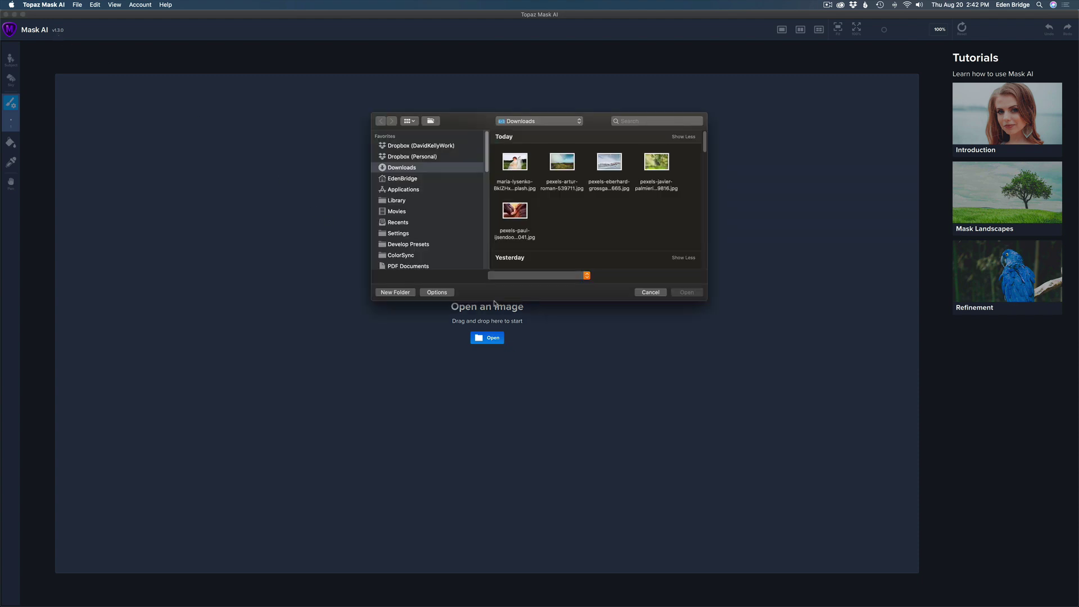
left_click(509, 175)
double_click(515, 163)
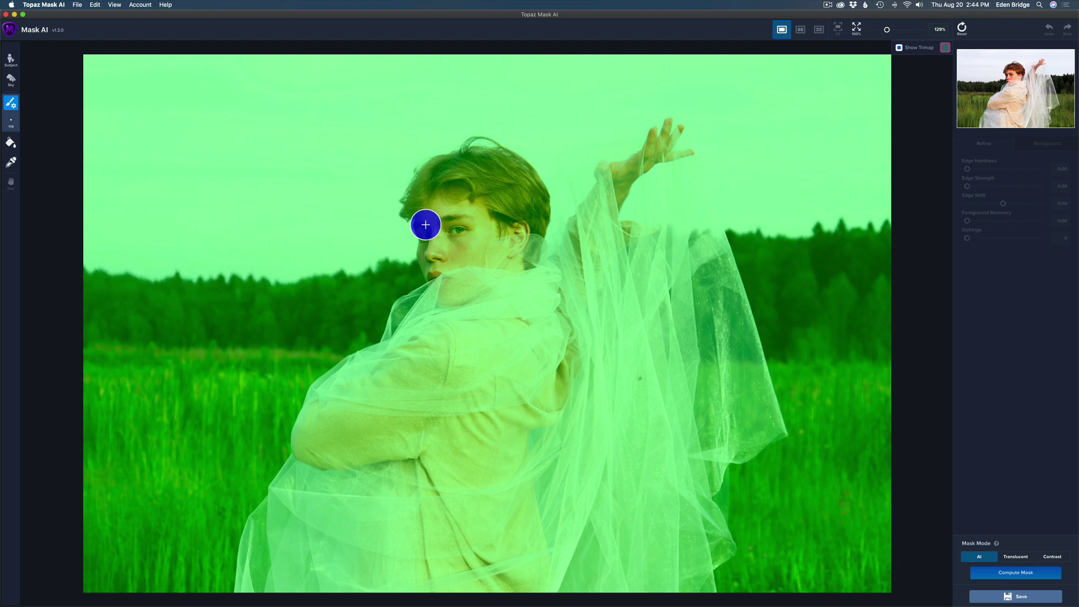
Outline the treeline, hair, raised hand and sheer fabric against the sky with the blue compute brush, reducing the brush size after the left treeline
mouse_move(86, 264)
left_mouse_down()
mouse_move(286, 272)
mouse_move(380, 264)
mouse_move(412, 248)
left_mouse_up()
key("bracketleft")
key("bracketleft")
key("bracketleft")
key("bracketleft")
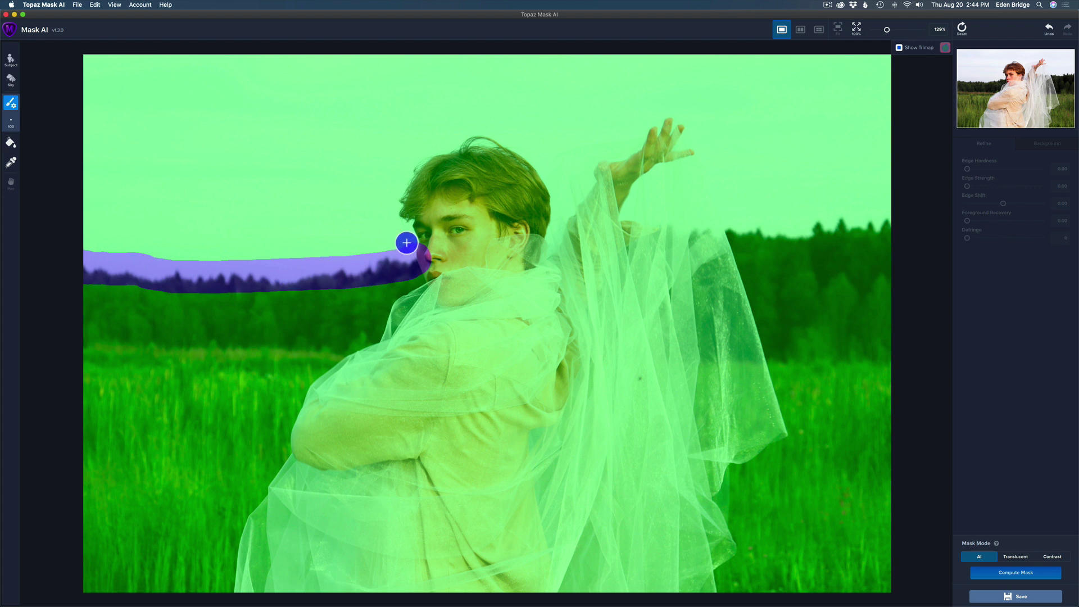
mouse_move(411, 245)
left_mouse_down()
mouse_move(404, 183)
mouse_move(416, 166)
mouse_move(495, 141)
mouse_move(543, 176)
mouse_move(543, 257)
mouse_move(598, 173)
mouse_move(645, 136)
mouse_move(556, 157)
mouse_move(548, 166)
mouse_move(590, 160)
mouse_move(562, 209)
mouse_move(603, 161)
mouse_move(675, 118)
mouse_move(665, 127)
mouse_move(682, 125)
mouse_move(678, 145)
mouse_move(698, 148)
mouse_move(623, 211)
mouse_move(720, 222)
mouse_move(701, 166)
mouse_move(705, 210)
mouse_move(676, 194)
mouse_move(652, 209)
mouse_move(644, 199)
mouse_move(682, 215)
mouse_move(645, 223)
mouse_move(770, 233)
mouse_move(889, 227)
left_mouse_up()
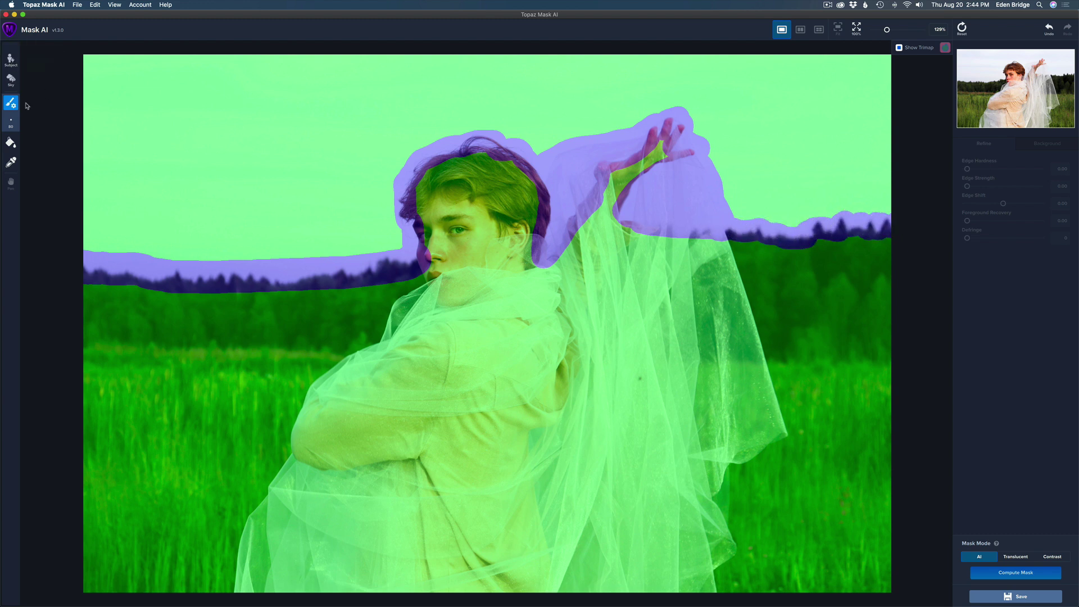
Fill the sky with the red cut color and compute the mask in Translucent mode
left_click(11, 144)
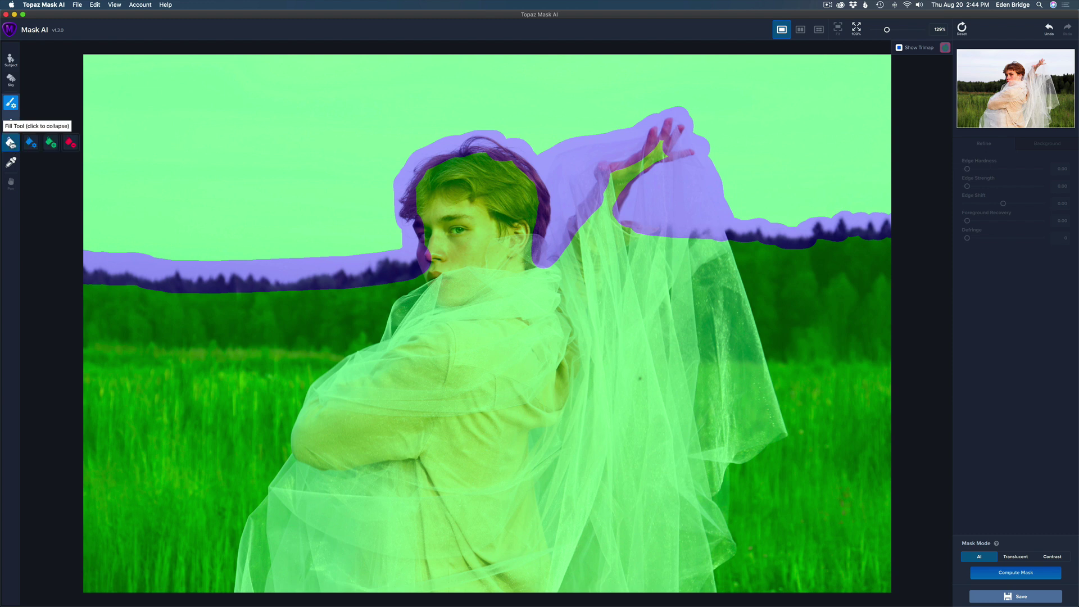
left_click(69, 144)
left_click(218, 130)
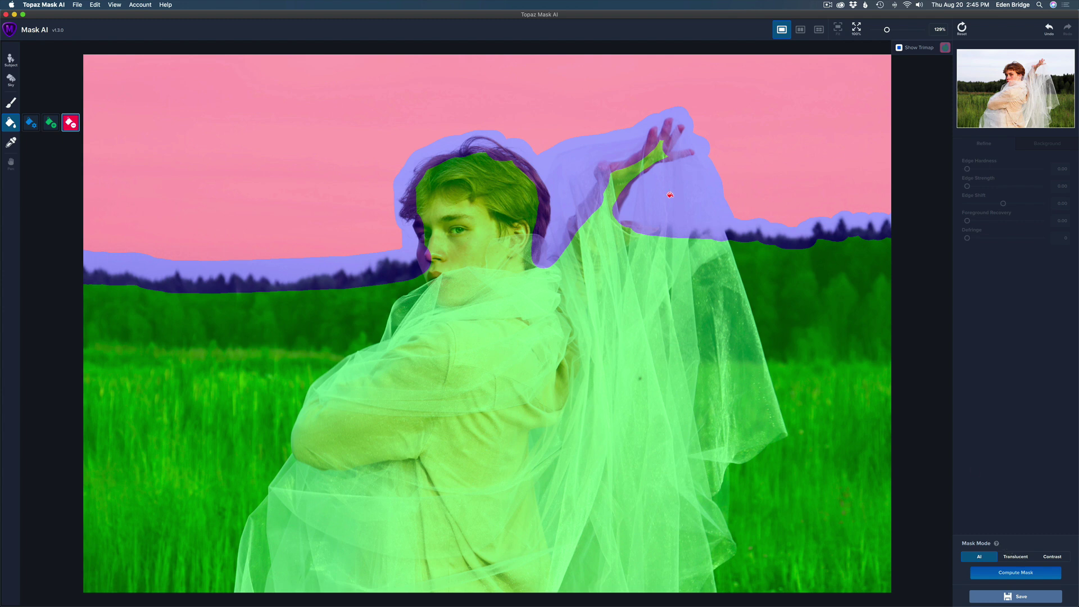
left_click(1015, 557)
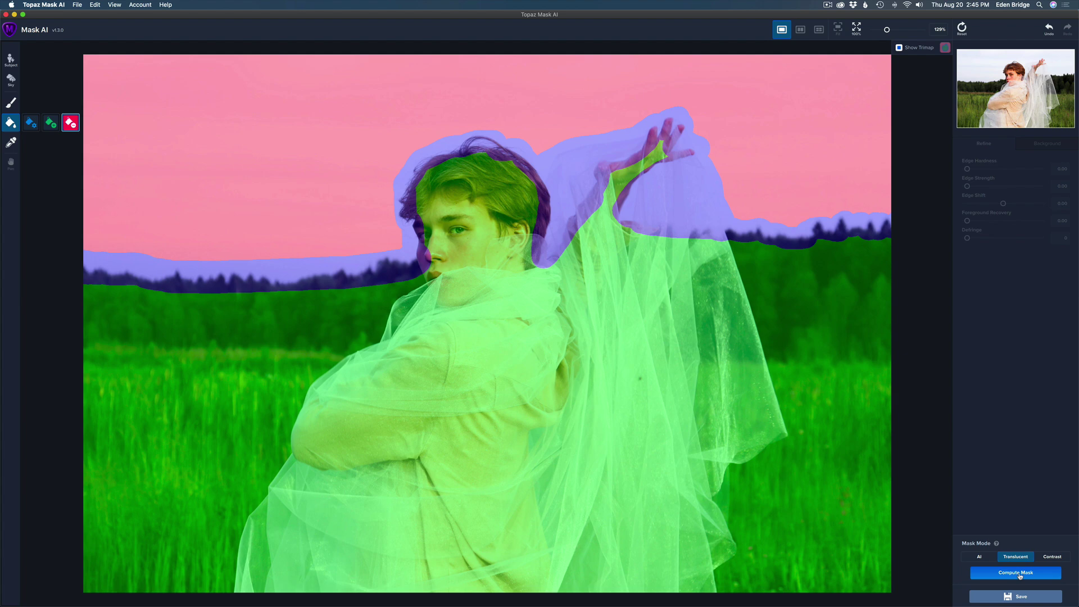
left_click(1016, 573)
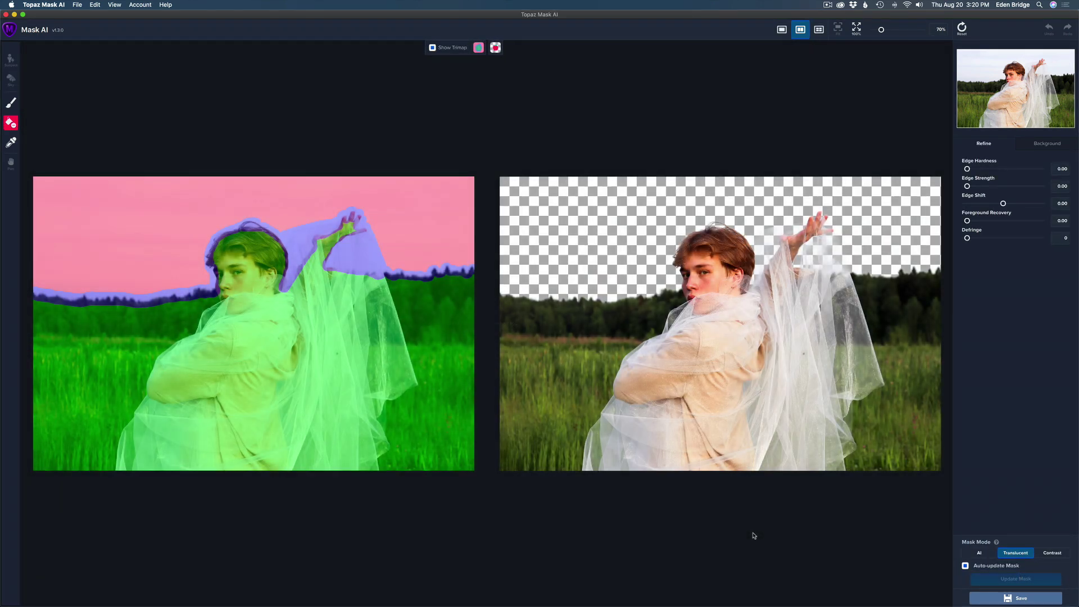
Compare the computed mask in the one-pane, two-pane and four-pane views, returning to two panes
left_click(781, 30)
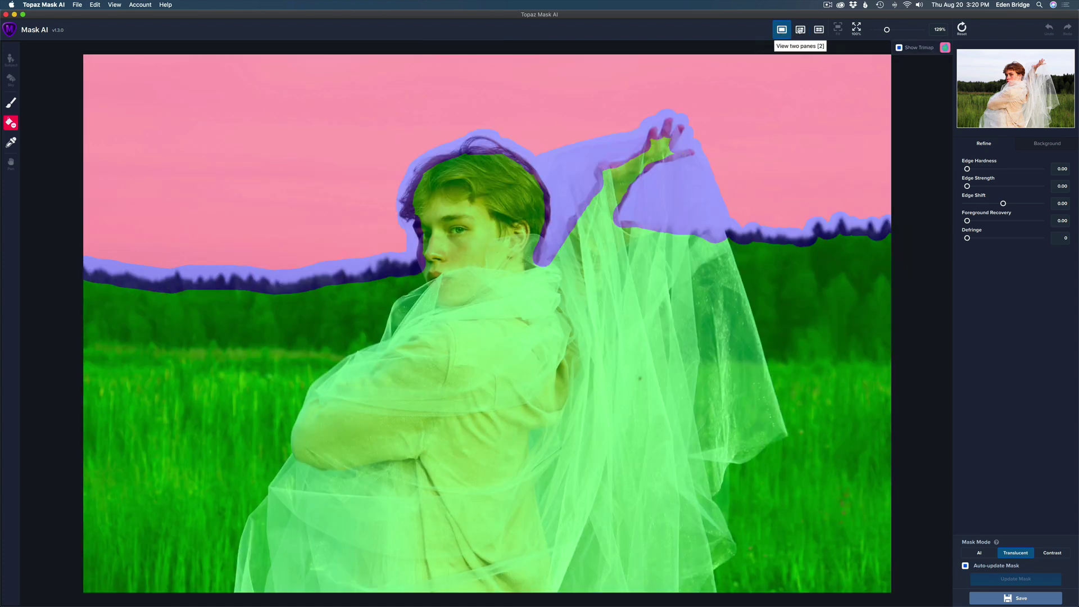
left_click(800, 29)
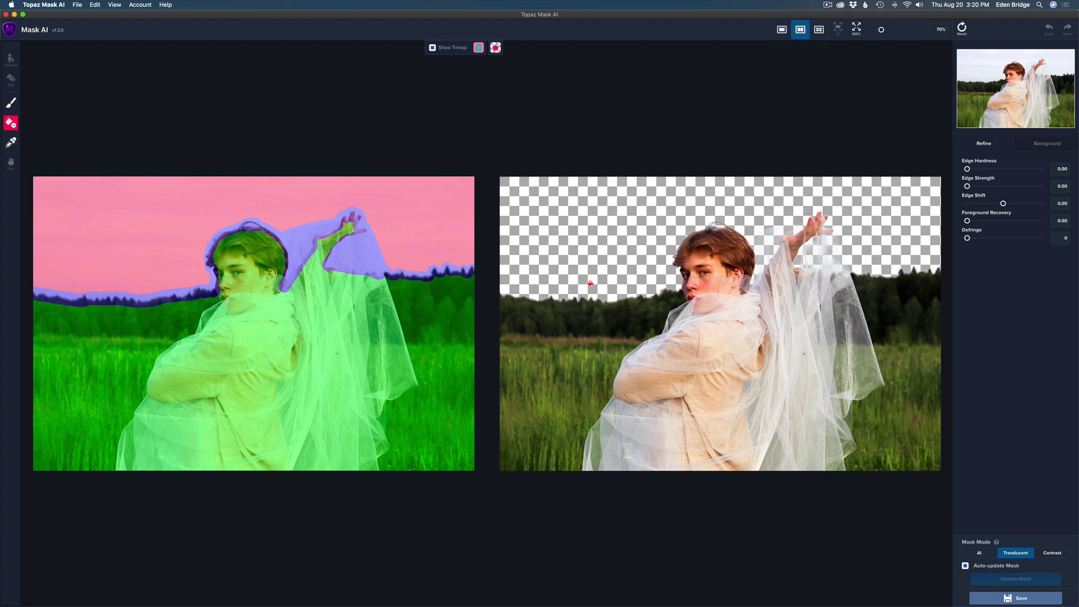
left_click(819, 31)
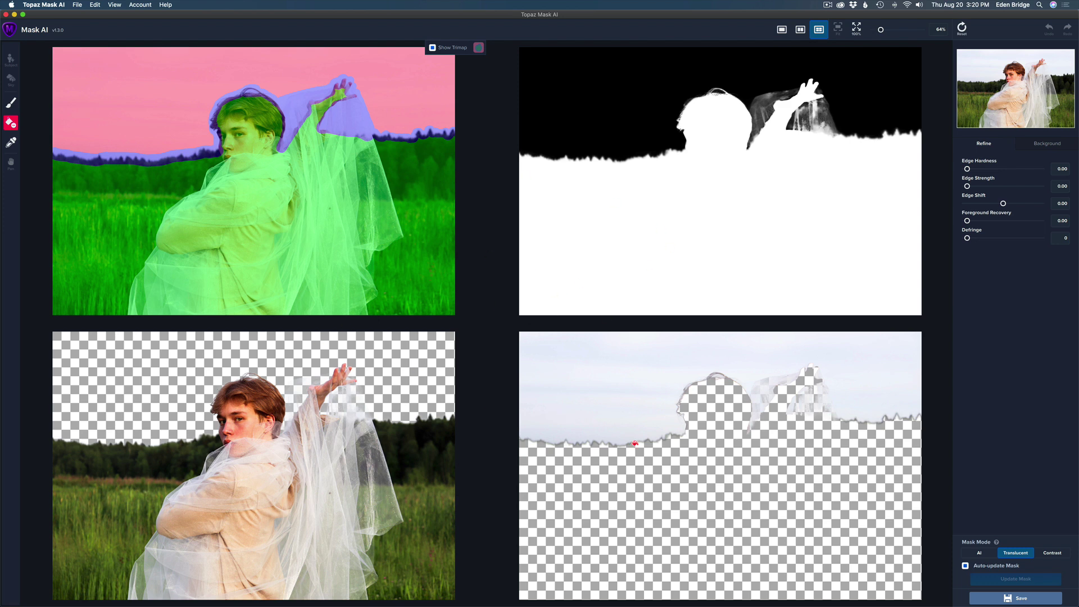
left_click(800, 30)
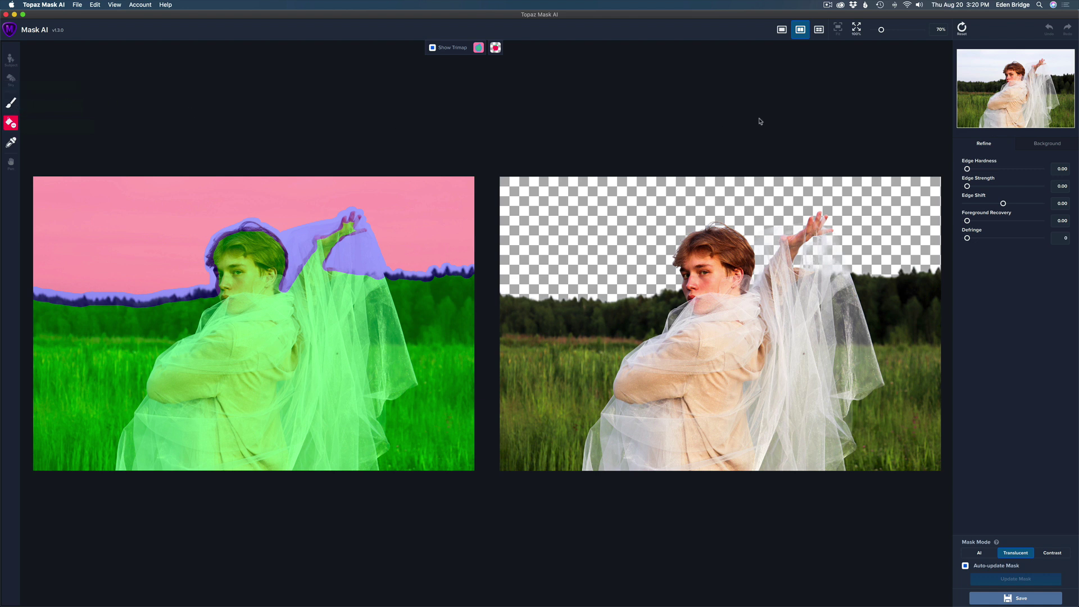
Choose Image as the background replacement and open the file chooser for the new background
left_click(1048, 145)
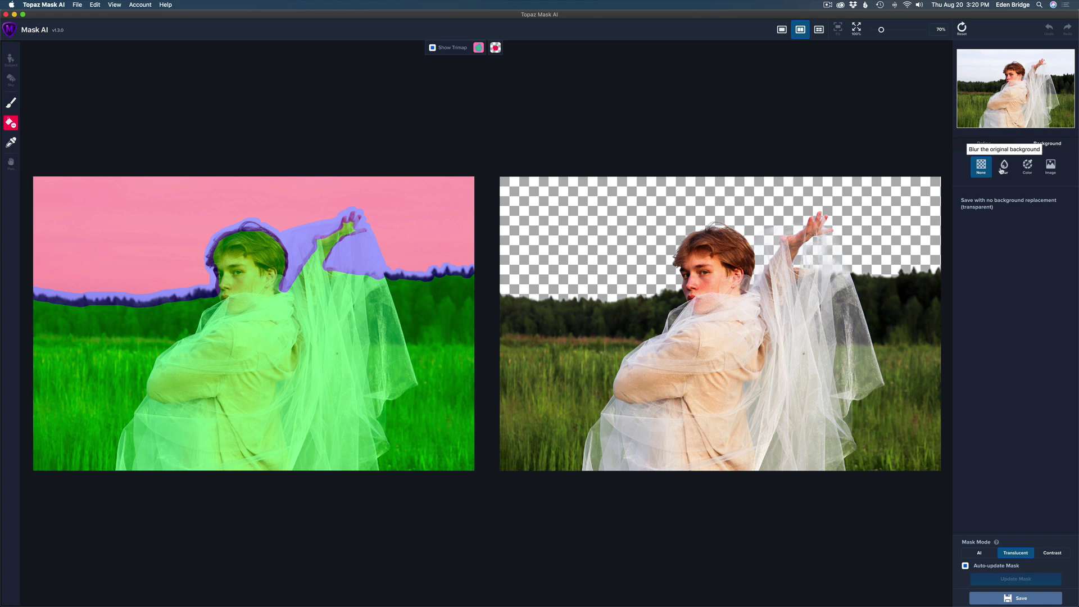
left_click(1050, 166)
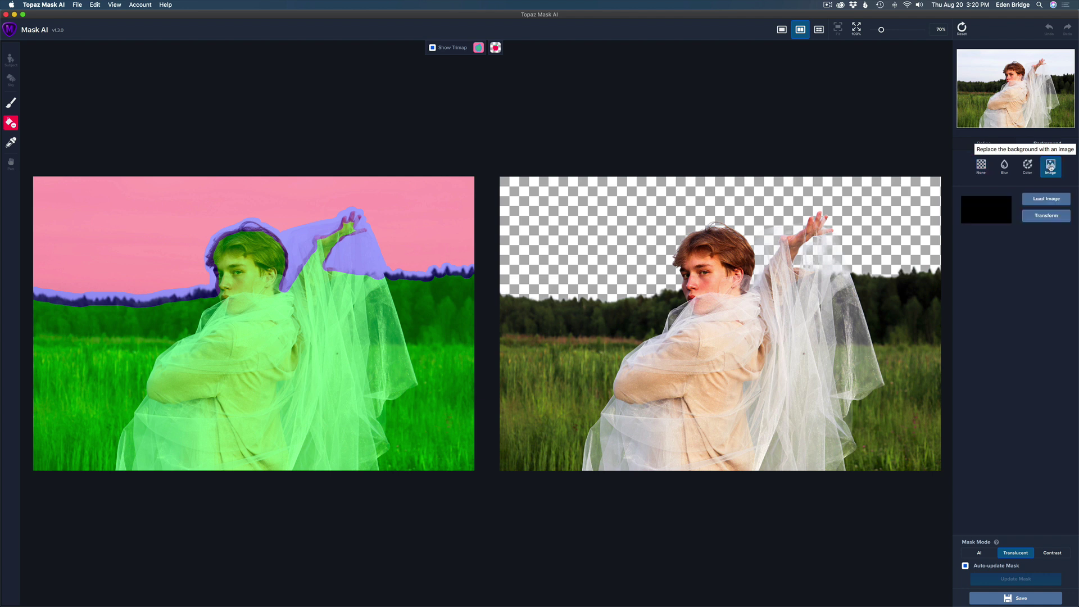
left_click(1046, 199)
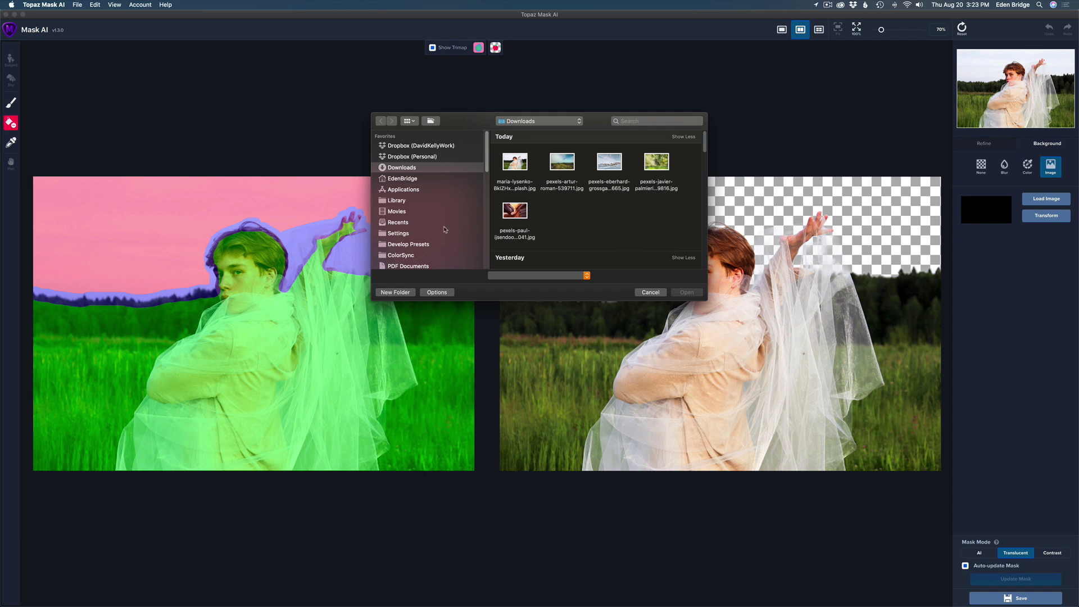
Browse through the Green tag to the MacPhun Sky Replacement folder and open its WARM SKIES COLLECTION folder
scroll(444, 229, "down", 5)
scroll(444, 229, "down", 5)
scroll(439, 220, "up", 3)
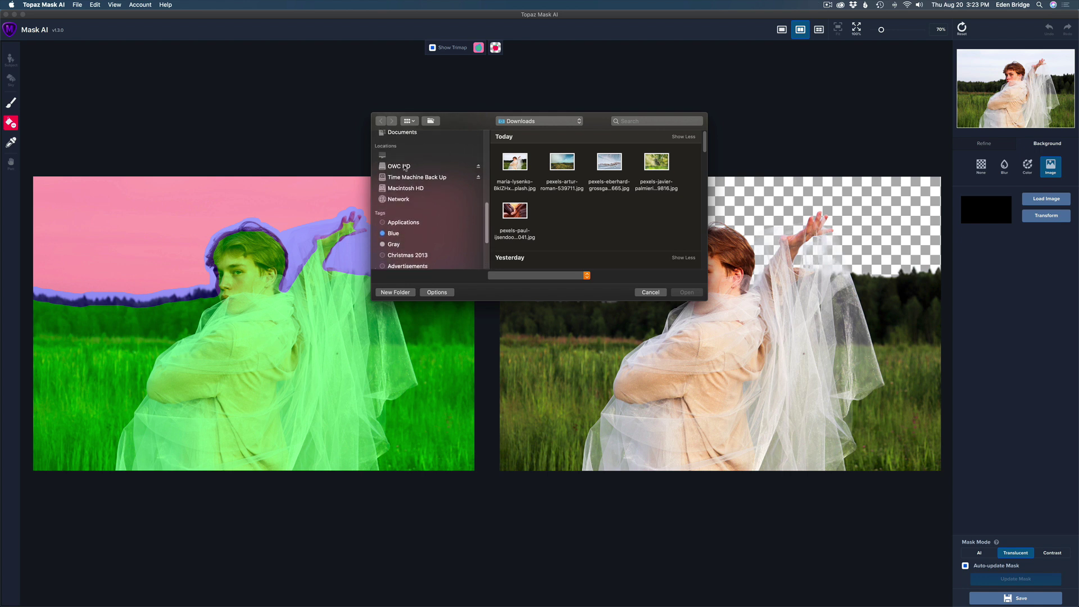
left_click(405, 168)
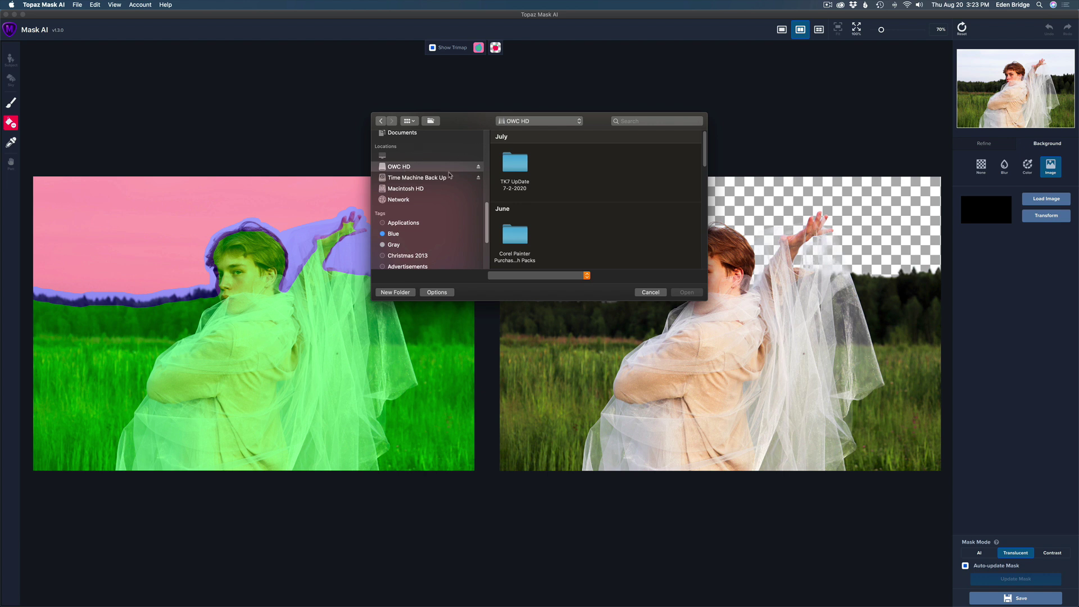
scroll(462, 249, "down", 2)
scroll(461, 249, "down", 2)
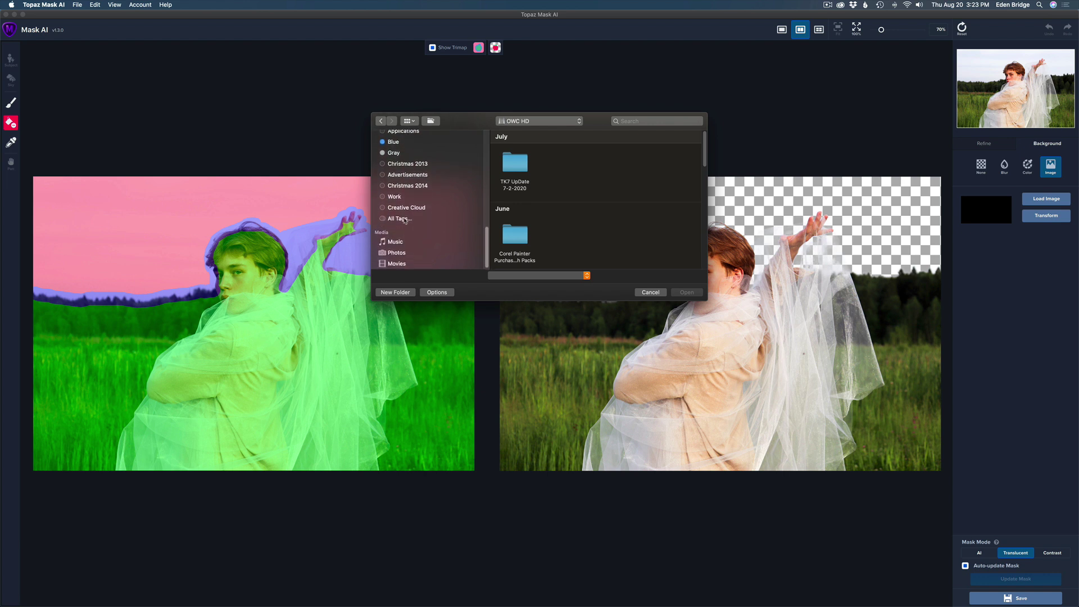
left_click(405, 219)
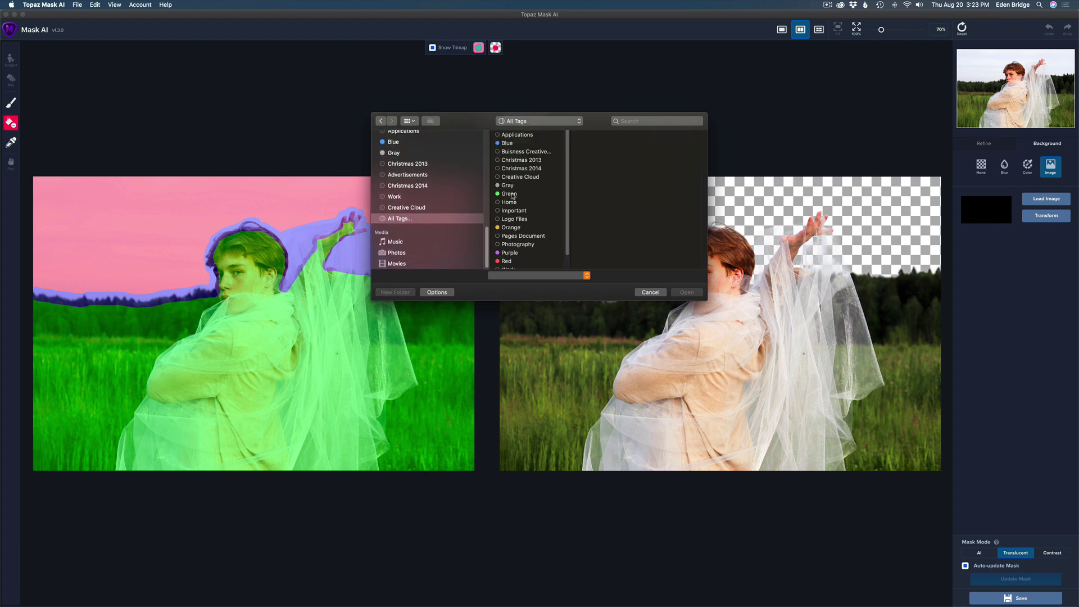
left_click(513, 195)
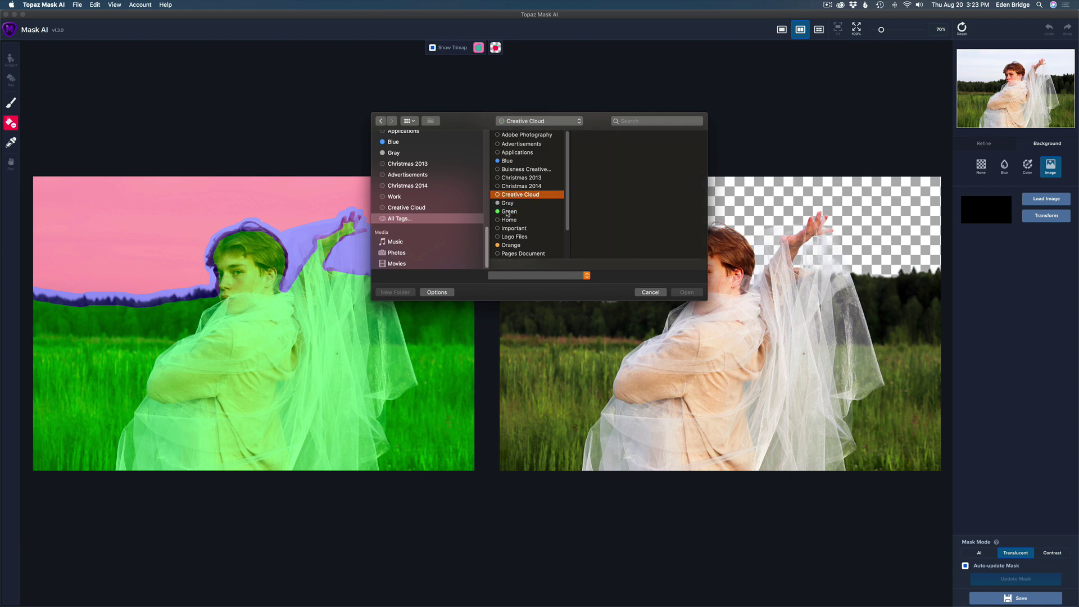
left_click(507, 212)
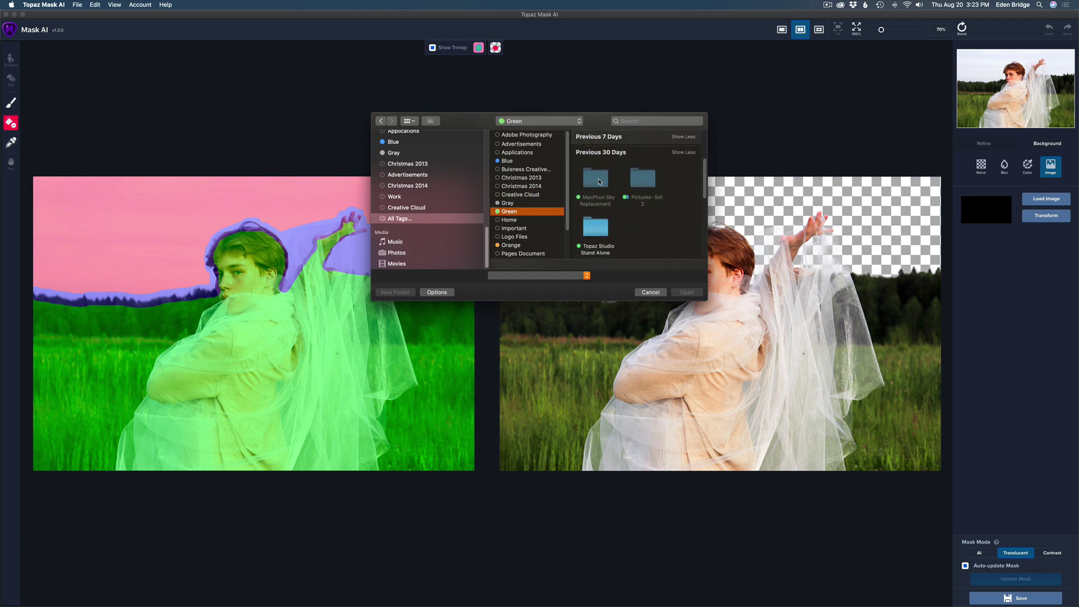
double_click(599, 181)
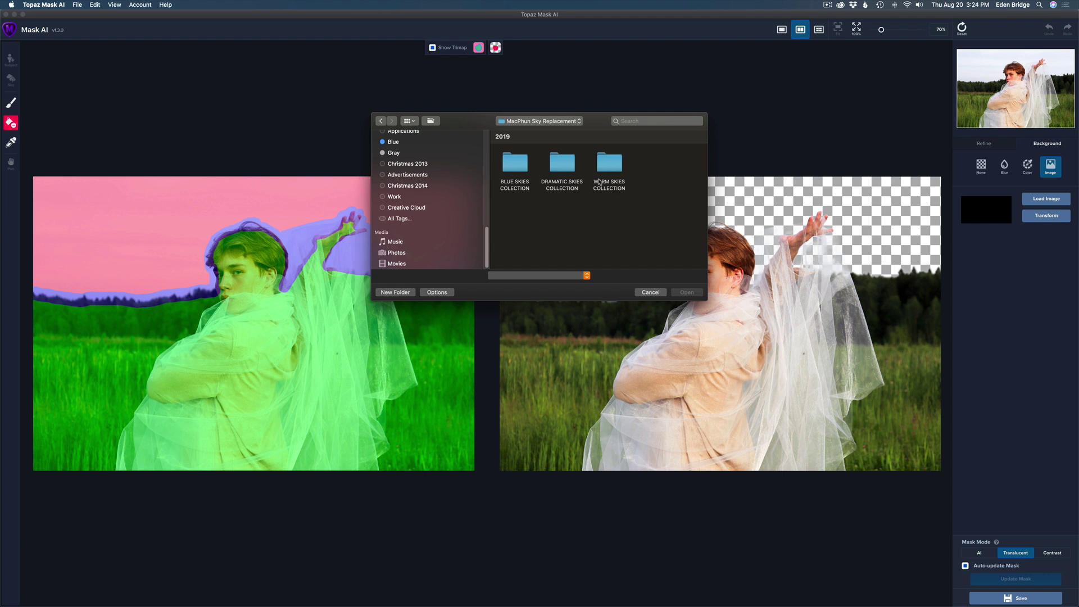
double_click(610, 164)
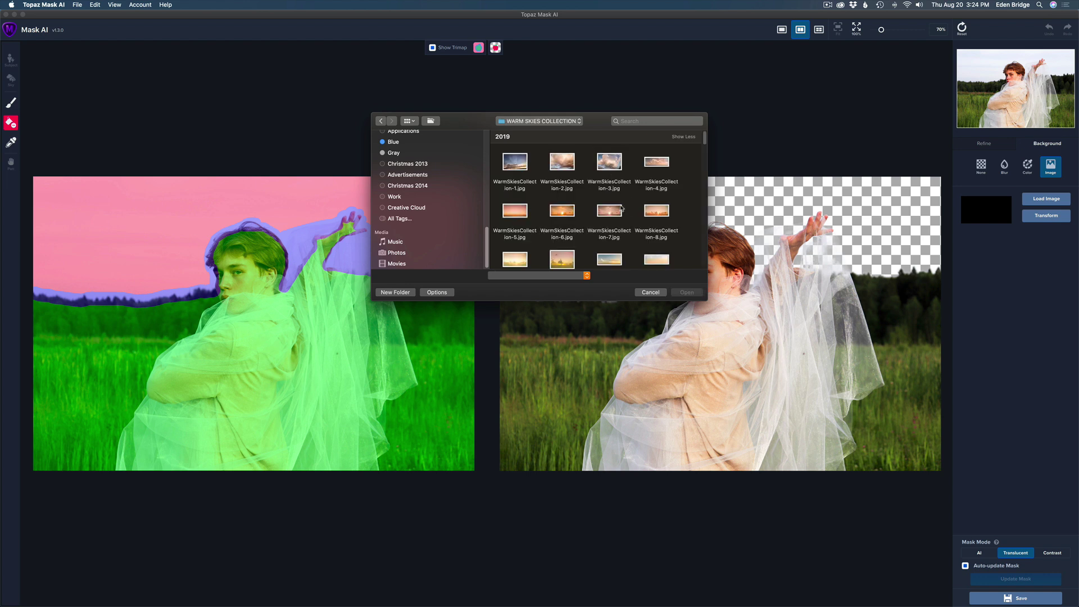
Look through the warm sky images and load WarmSkiesCollection-15.jpg as the new background
scroll(621, 207, "down", 2)
scroll(621, 207, "down", 2)
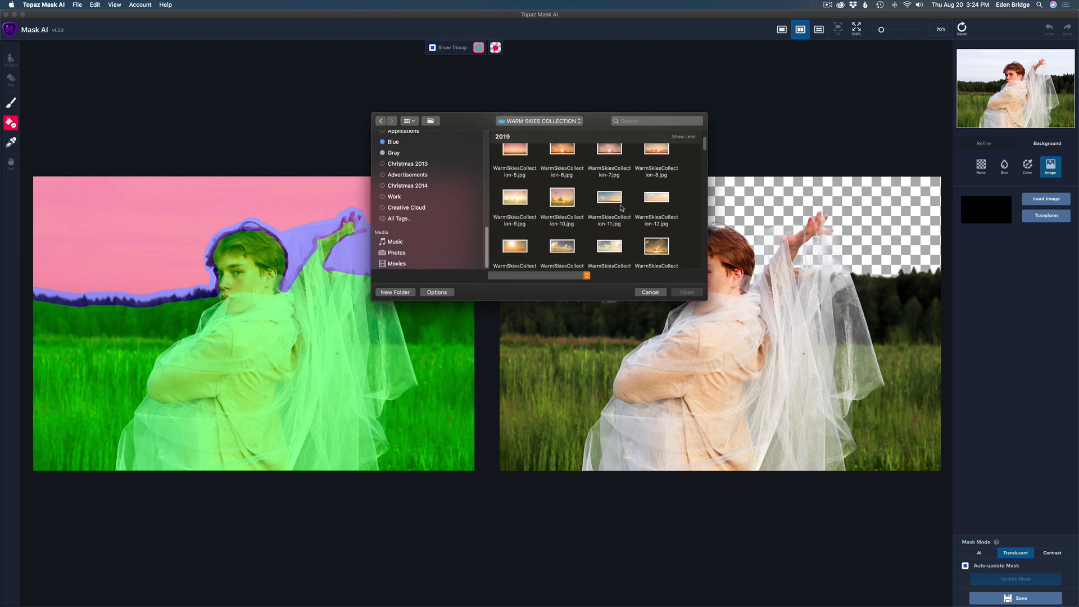
scroll(621, 207, "up", 2)
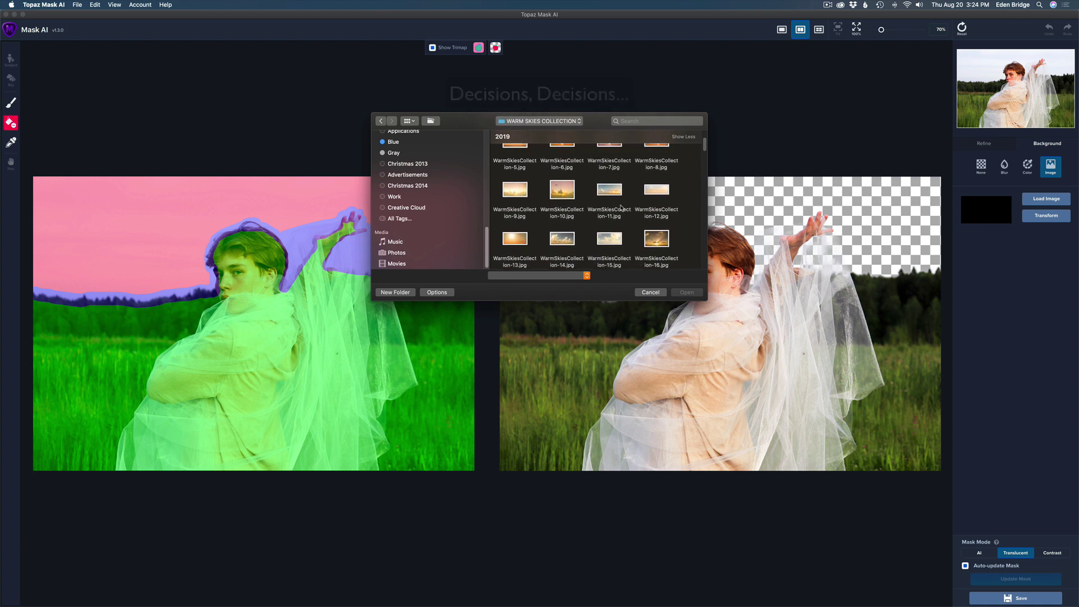
scroll(621, 207, "up", 1)
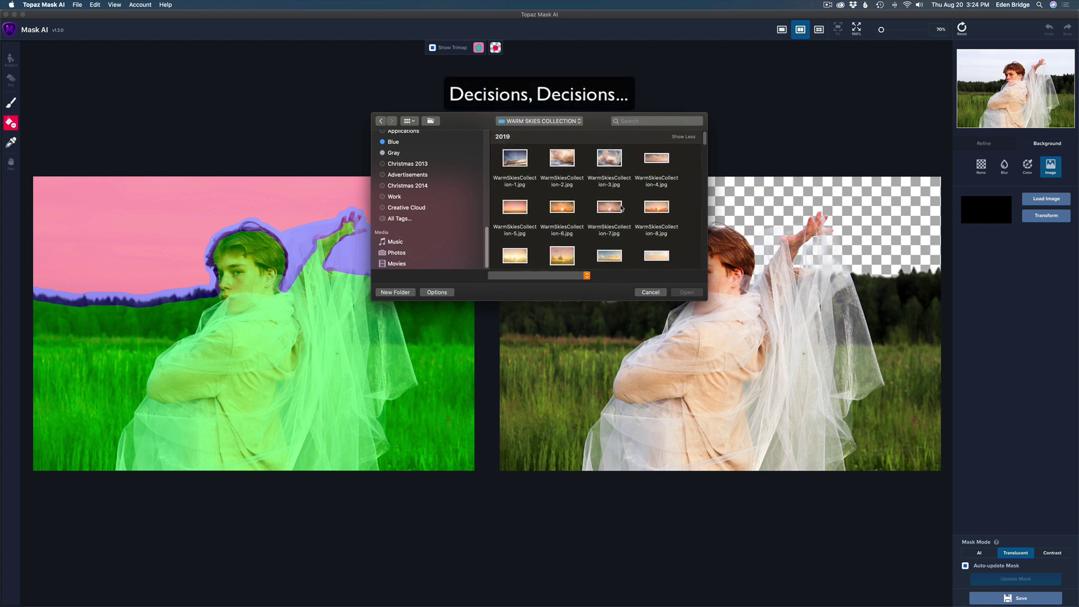
scroll(621, 207, "down", 3)
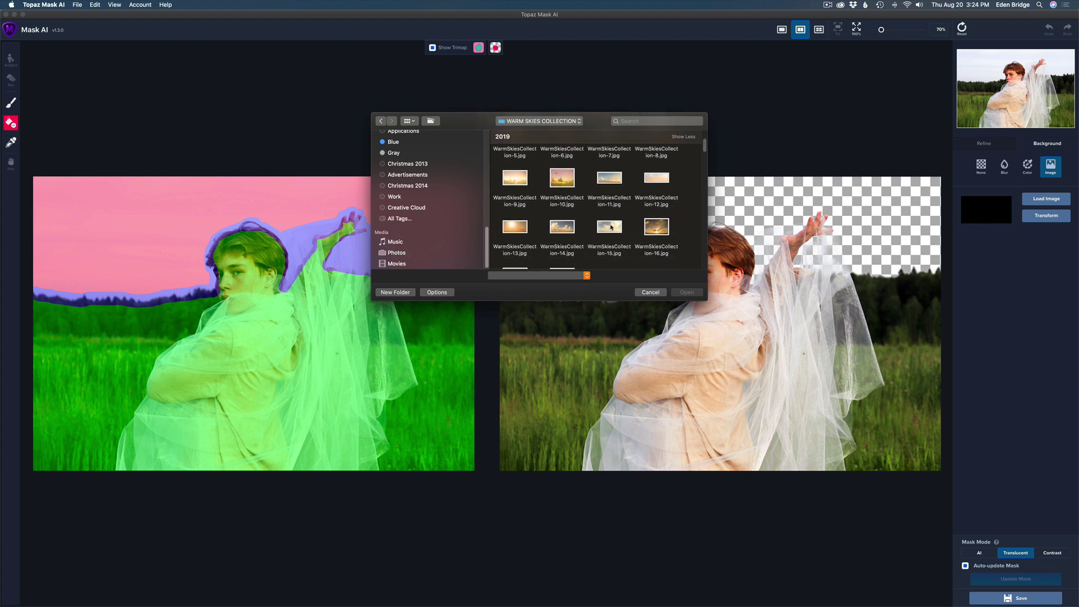
double_click(612, 228)
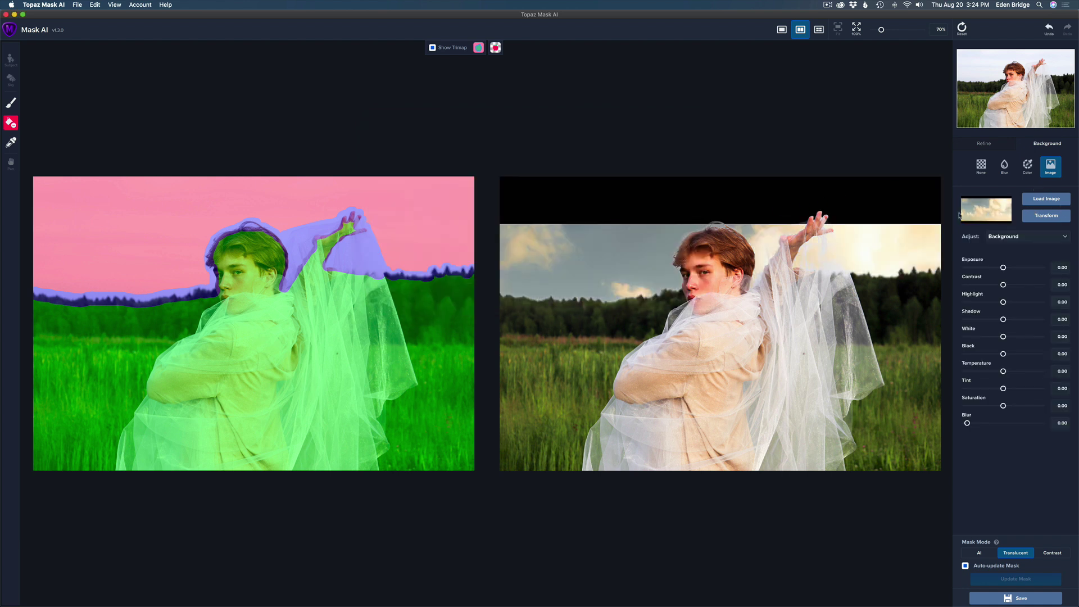
Transform the background image, moving it up until the clouds fill the whole sky area above the treeline
left_click(1048, 216)
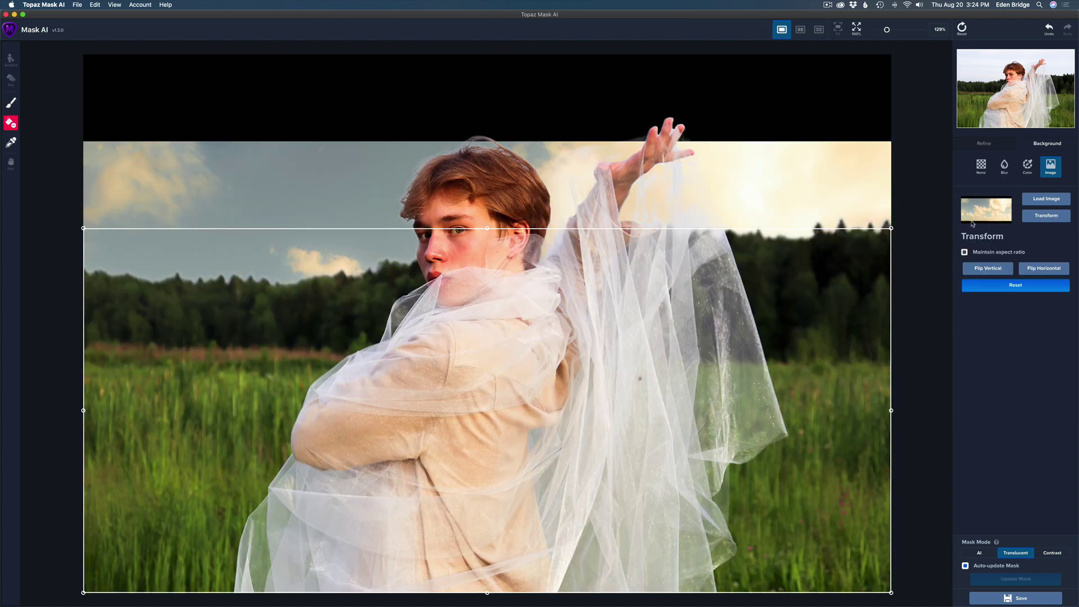
scroll(665, 300, "down", 5)
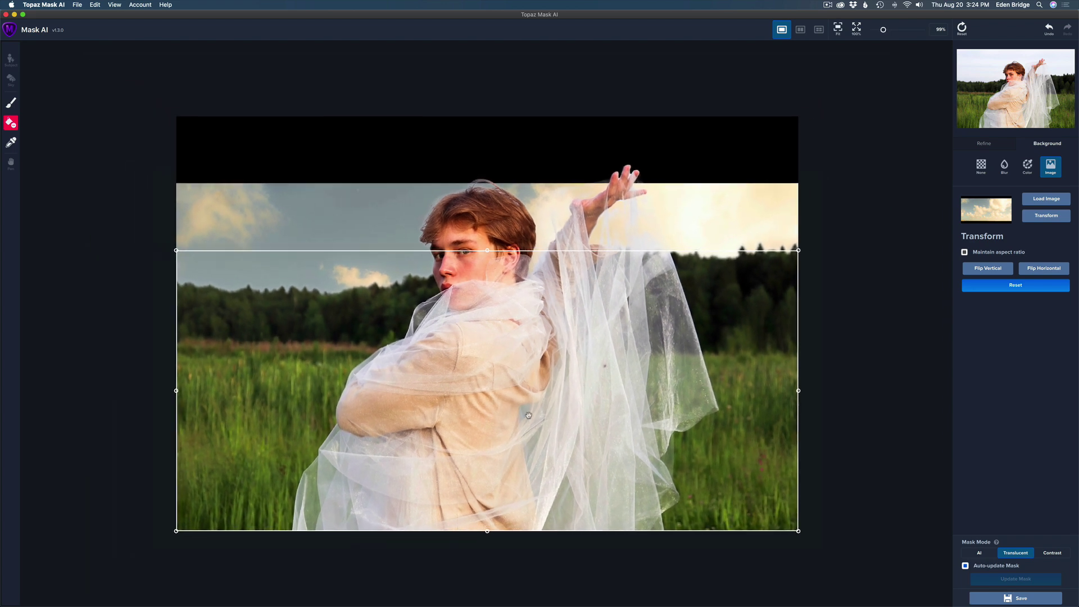
left_click_drag(528, 410, 528, 263)
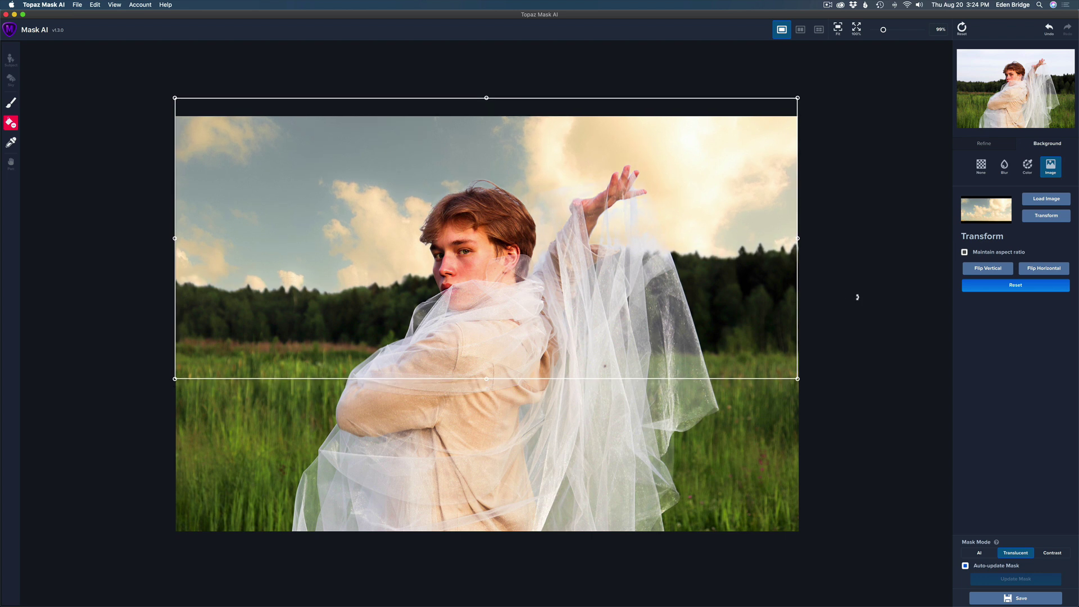
Scale the sky image up slightly so it extends past the photo's side edges, and finish the background transform
left_click_drag(174, 238, 169, 238)
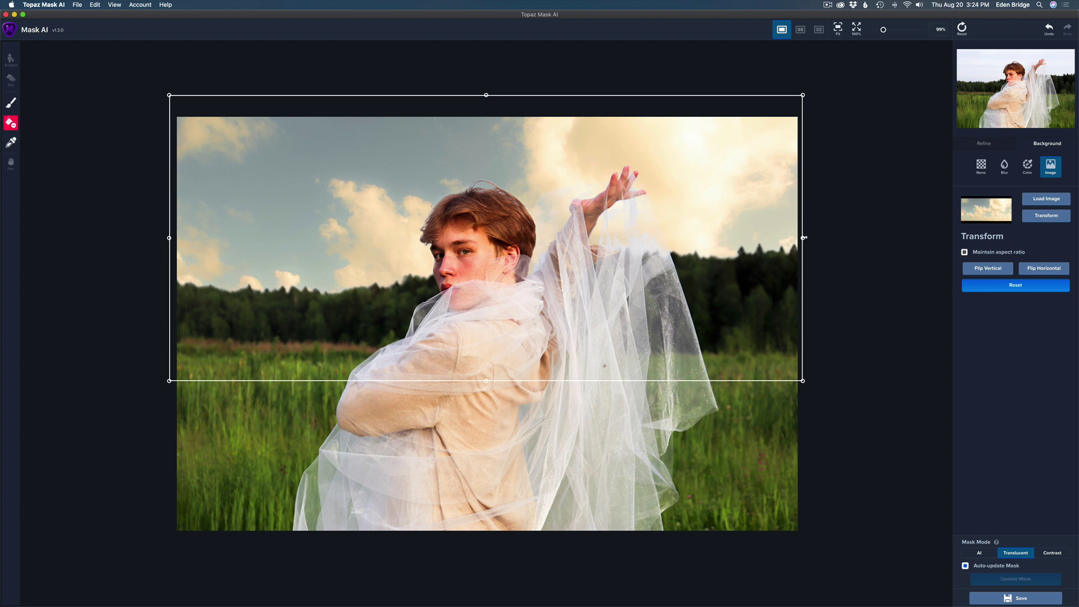
left_click(1046, 217)
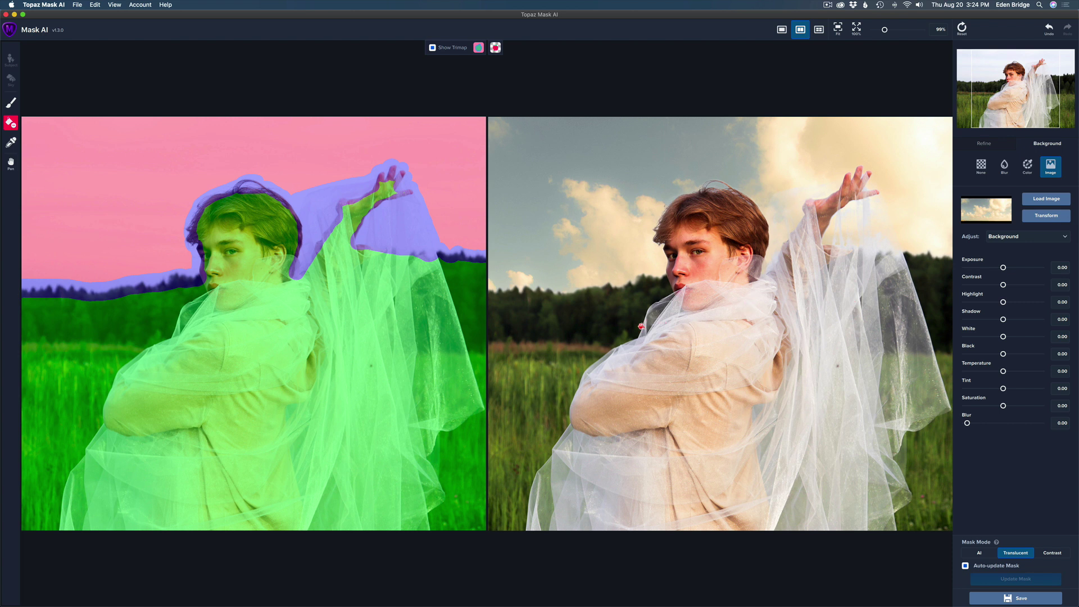
Pan across the side-by-side view to compare the trimap with the new sky composite around the figure and fabric
key("h")
left_click_drag(592, 332, 798, 332)
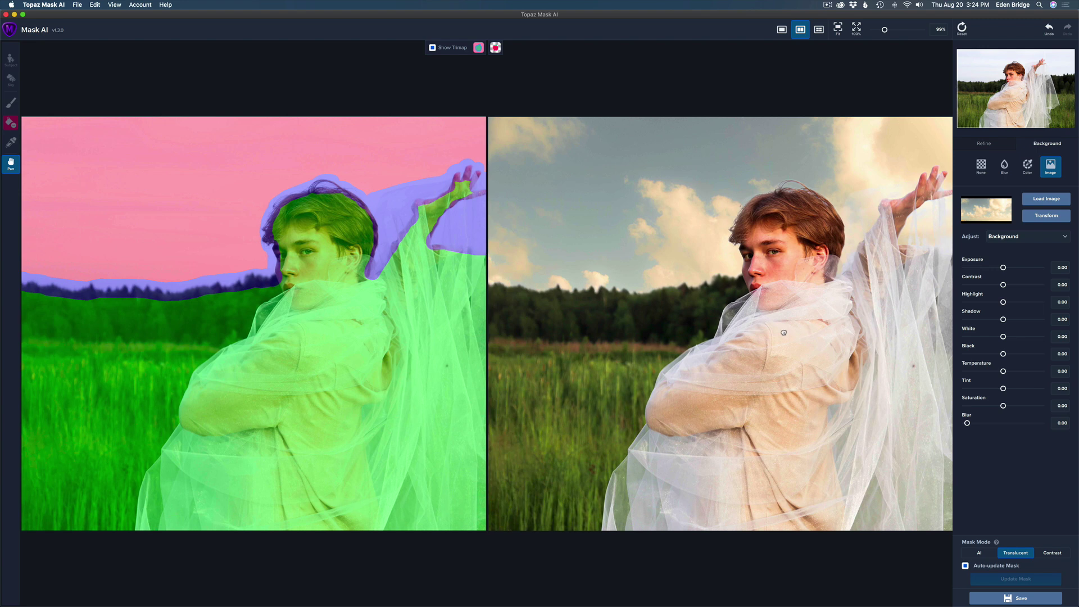
scroll(793, 332, "right", 5)
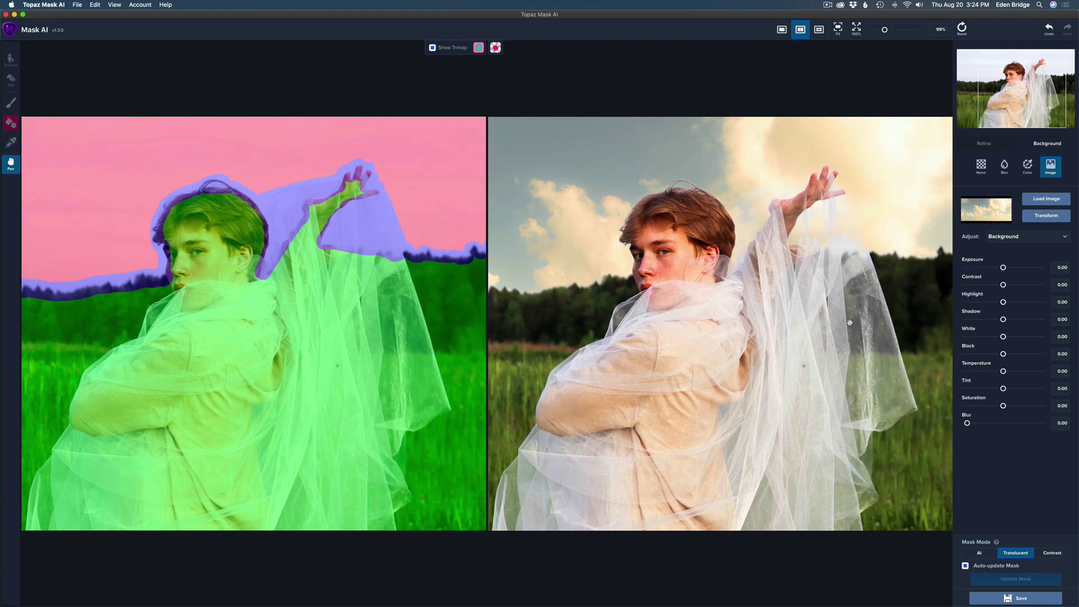
scroll(849, 322, "right", 2)
scroll(772, 325, "left", 5)
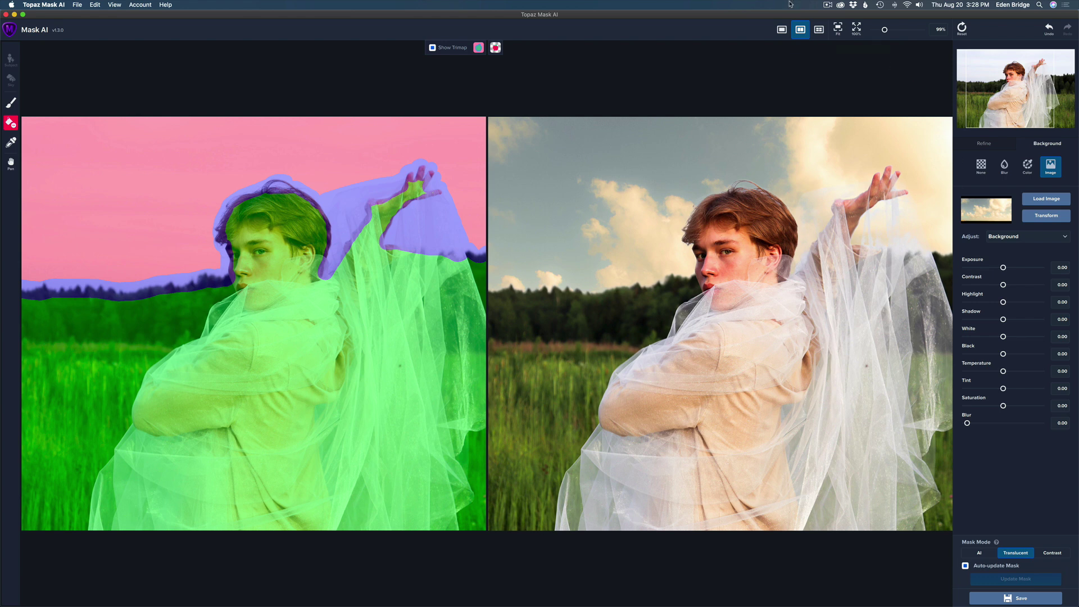
Switch to the single-image view and display the Keep result to examine the whole composite
left_click(782, 32)
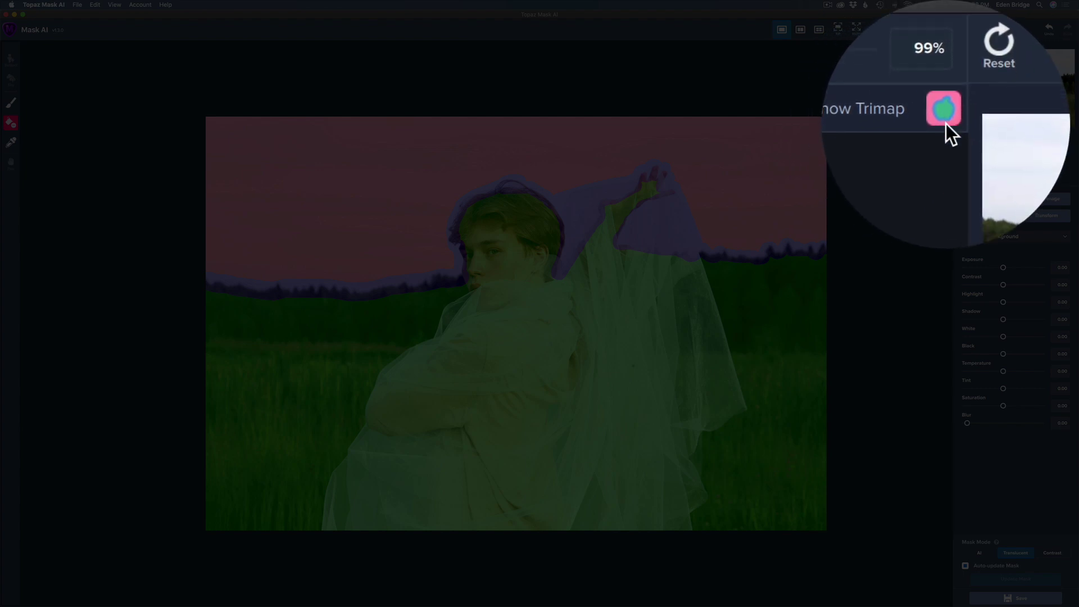
left_click(945, 123)
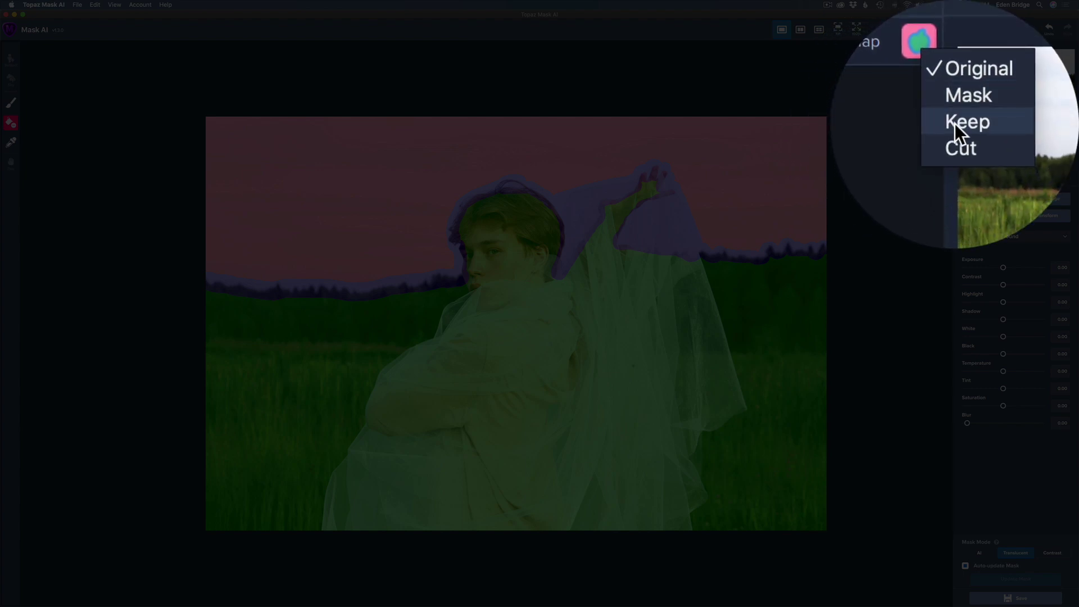
left_click(990, 198)
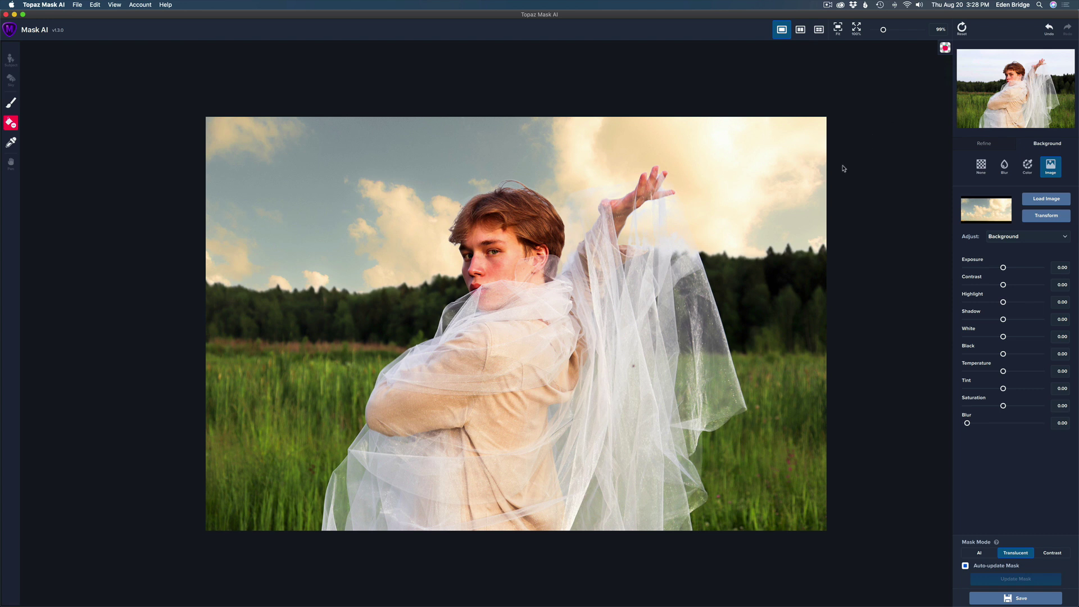
scroll(721, 279, "up", 1)
scroll(721, 279, "up", 1)
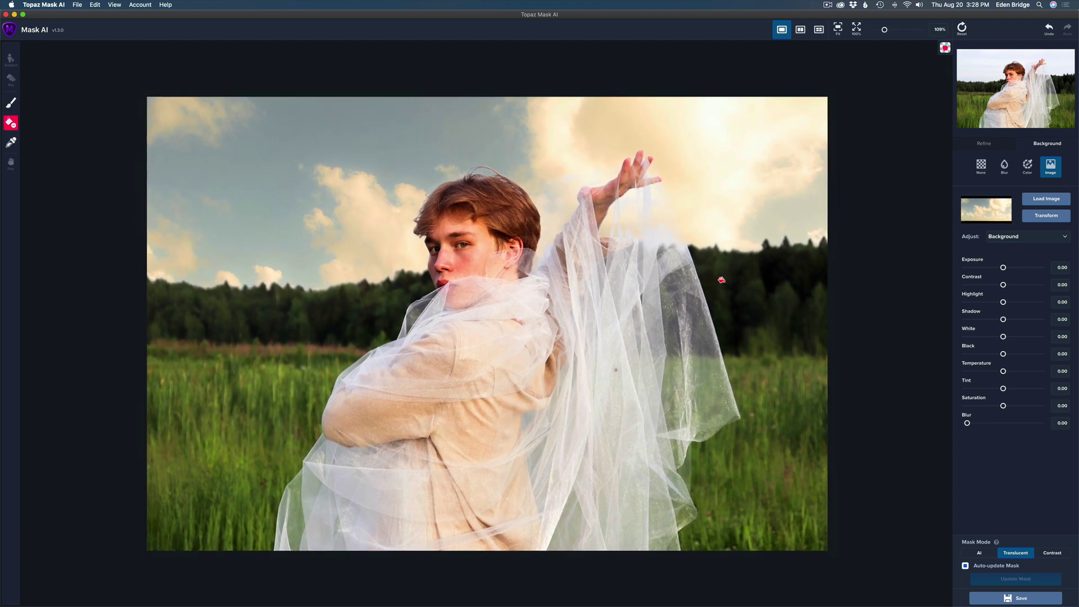
scroll(722, 279, "down", 2)
scroll(722, 279, "up", 1)
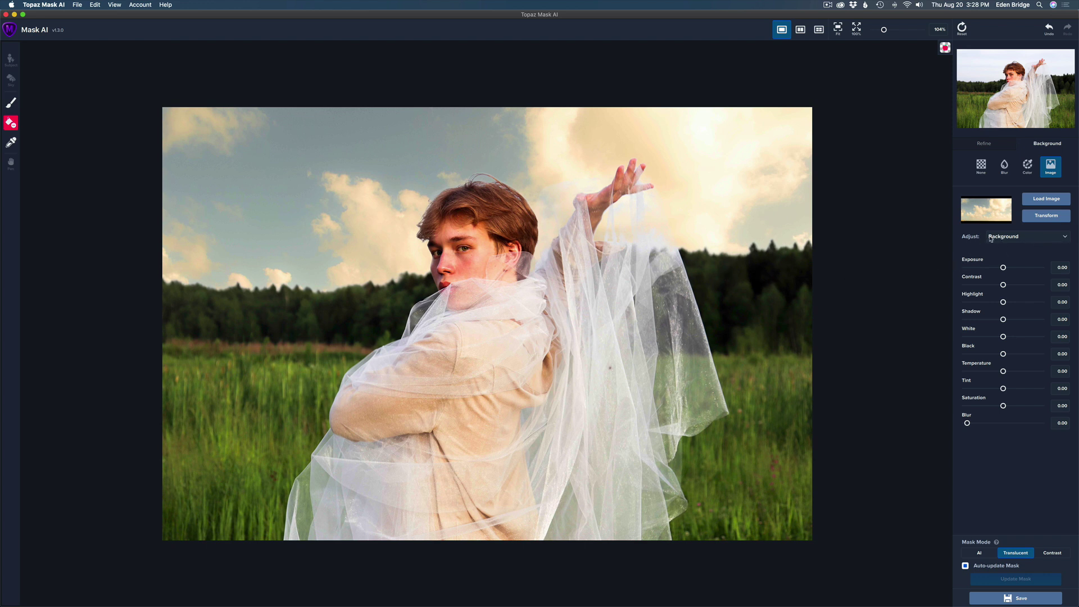
Adjust the background sky with exposure 0.05, contrast 0.08, temperature 0.16 and blur 0.52
left_click(1066, 239)
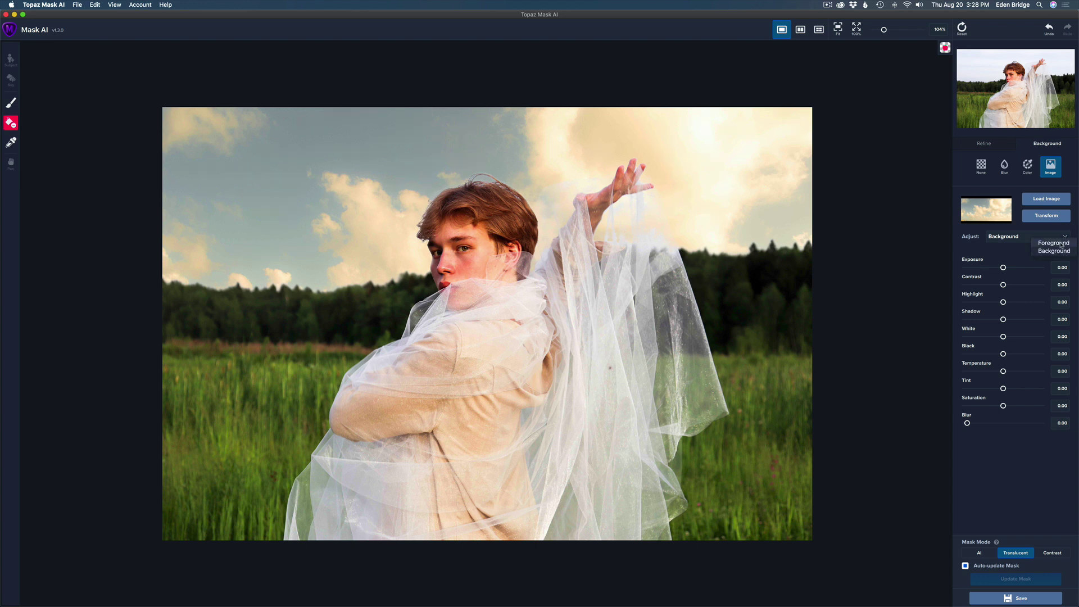
left_click(1005, 254)
left_click_drag(1002, 268, 1005, 268)
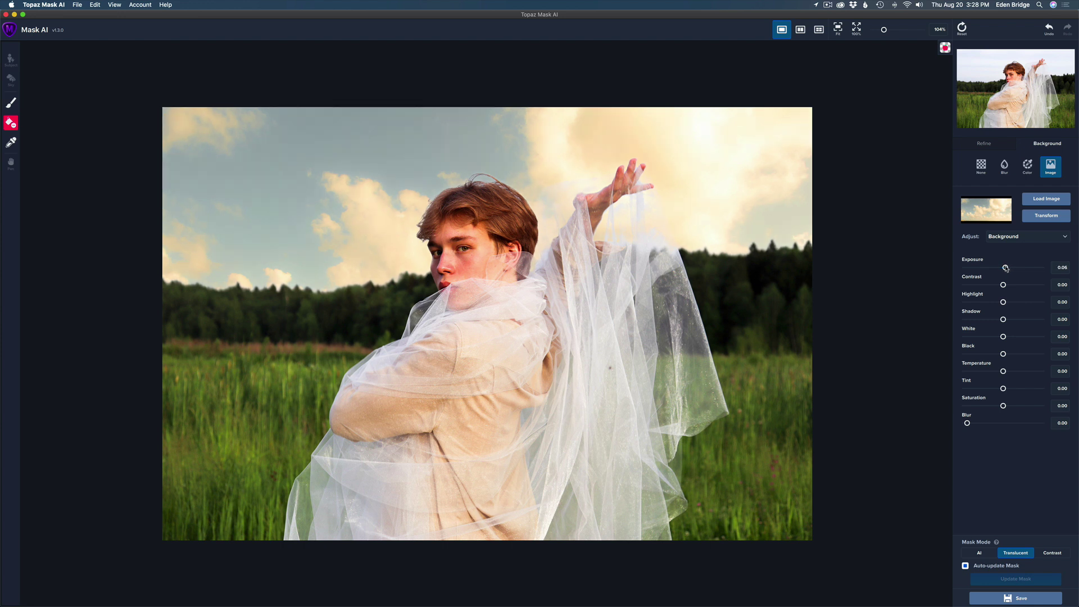
left_click_drag(1003, 284, 1006, 285)
left_click_drag(1003, 372, 966, 366)
left_click_drag(967, 367, 1010, 371)
left_click_drag(1009, 371, 1009, 372)
left_click_drag(967, 424, 1004, 424)
Refine the mask edges with foreground recovery at 0.20 and edge shift at -0.22
left_click(985, 144)
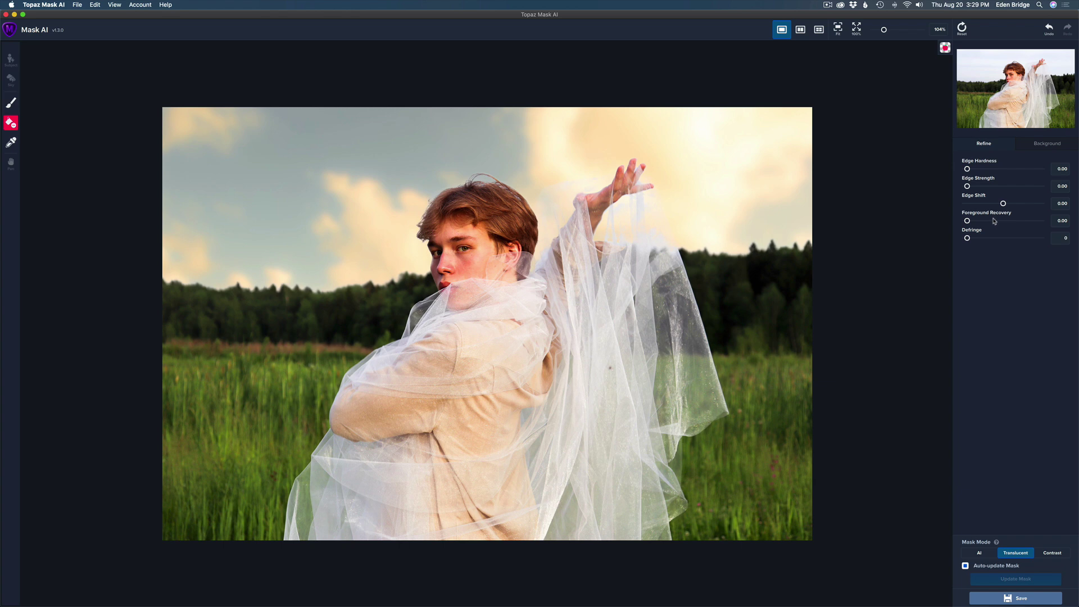
scroll(504, 185, "up", 3)
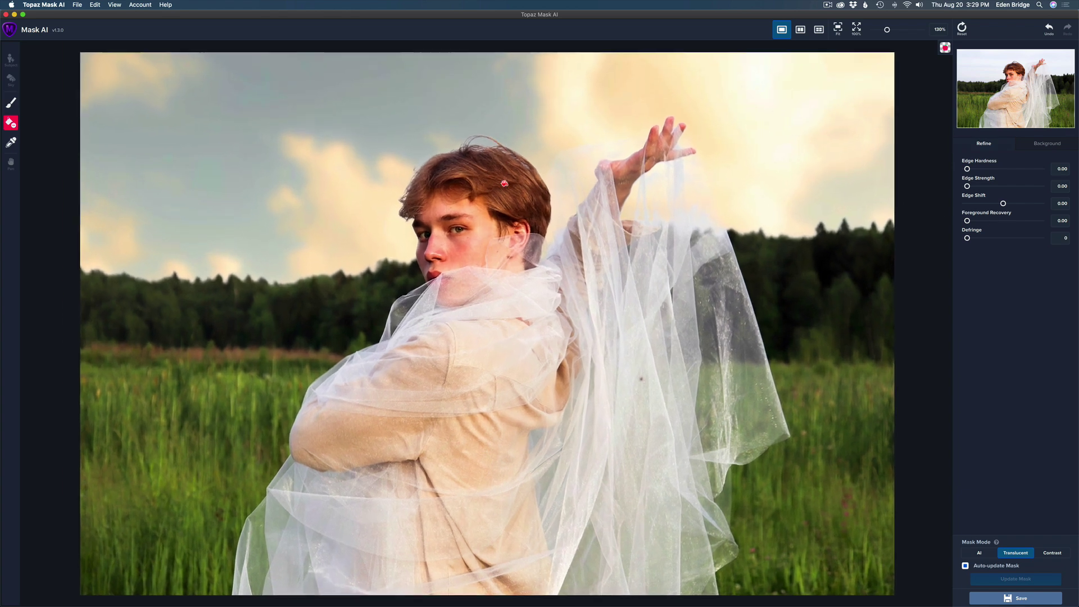
scroll(505, 183, "up", 3)
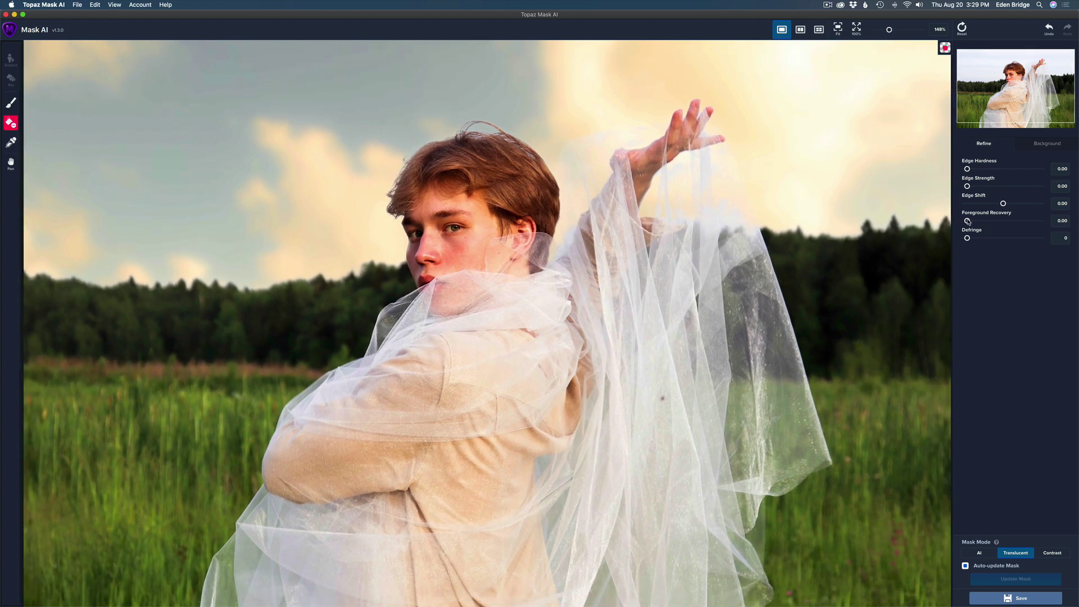
left_click_drag(968, 221, 1010, 226)
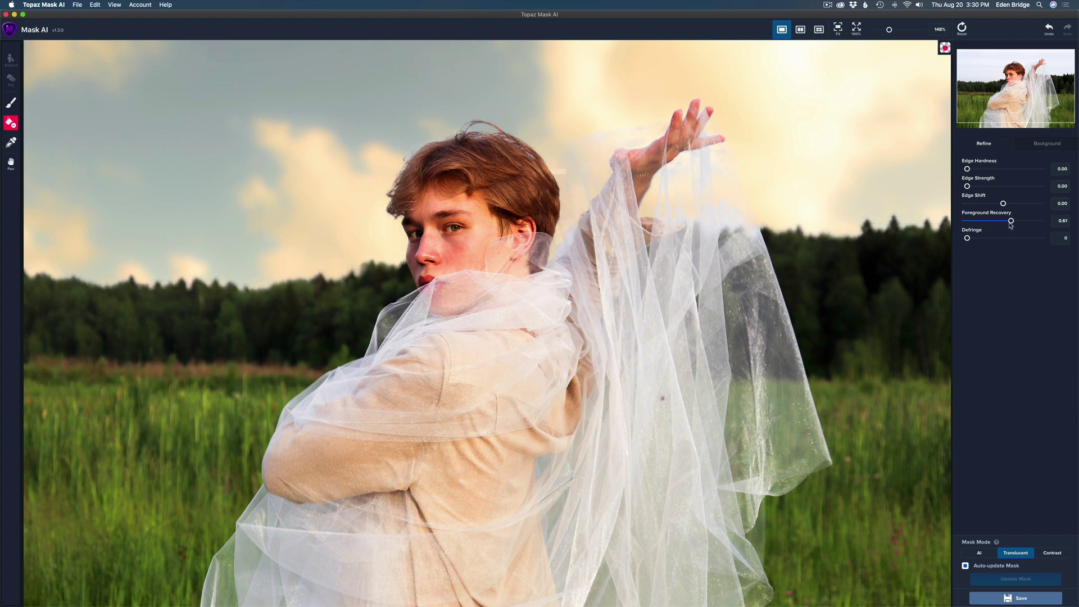
left_click_drag(1009, 225, 982, 223)
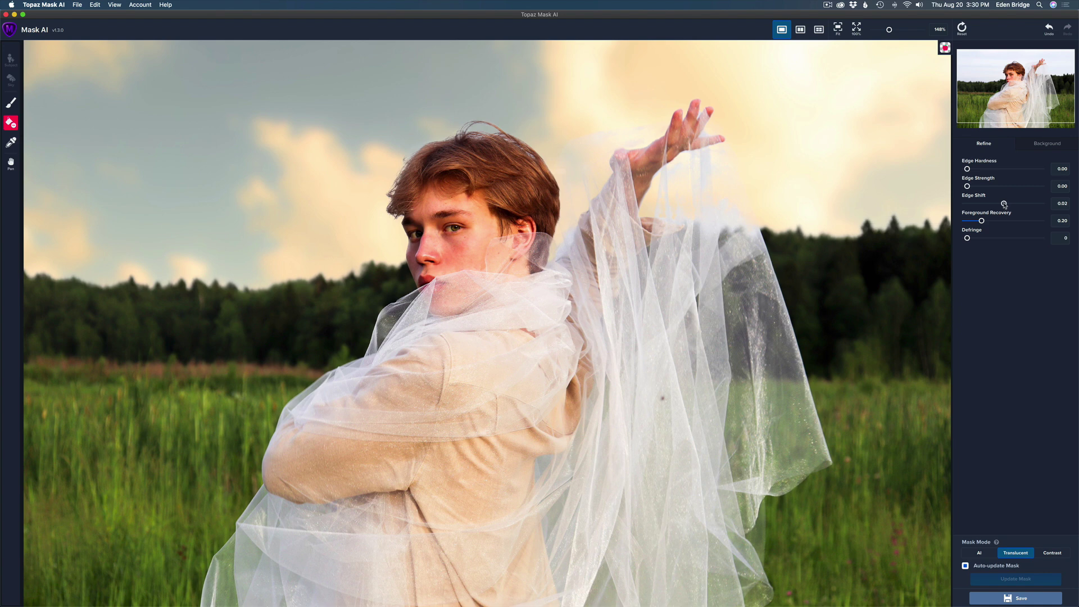
mouse_move(1004, 205)
left_mouse_down()
mouse_move(985, 205)
mouse_move(995, 204)
left_mouse_up()
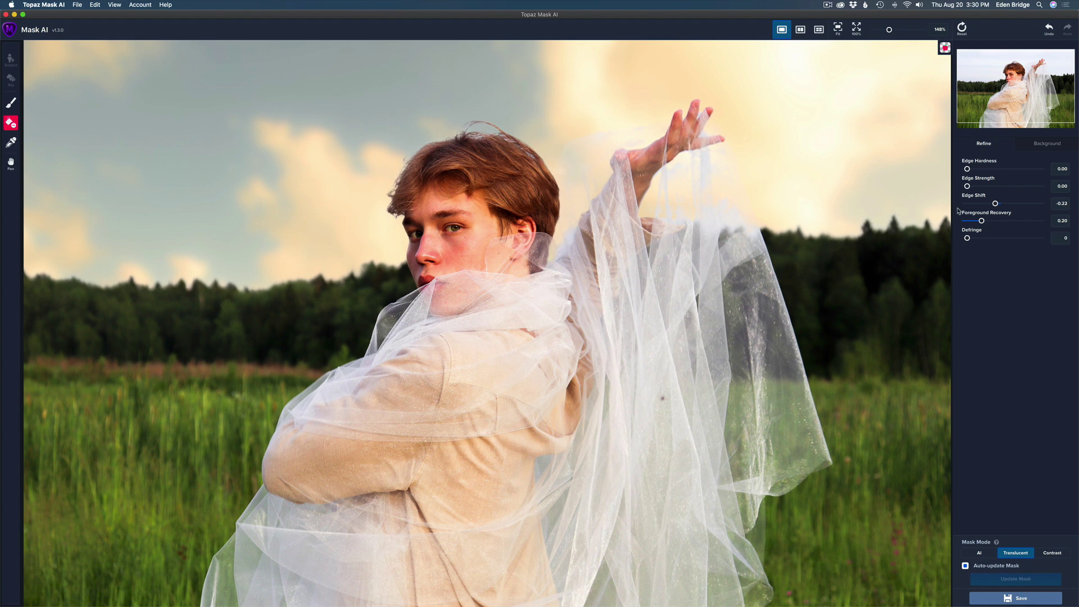
scroll(885, 205, "down", 2)
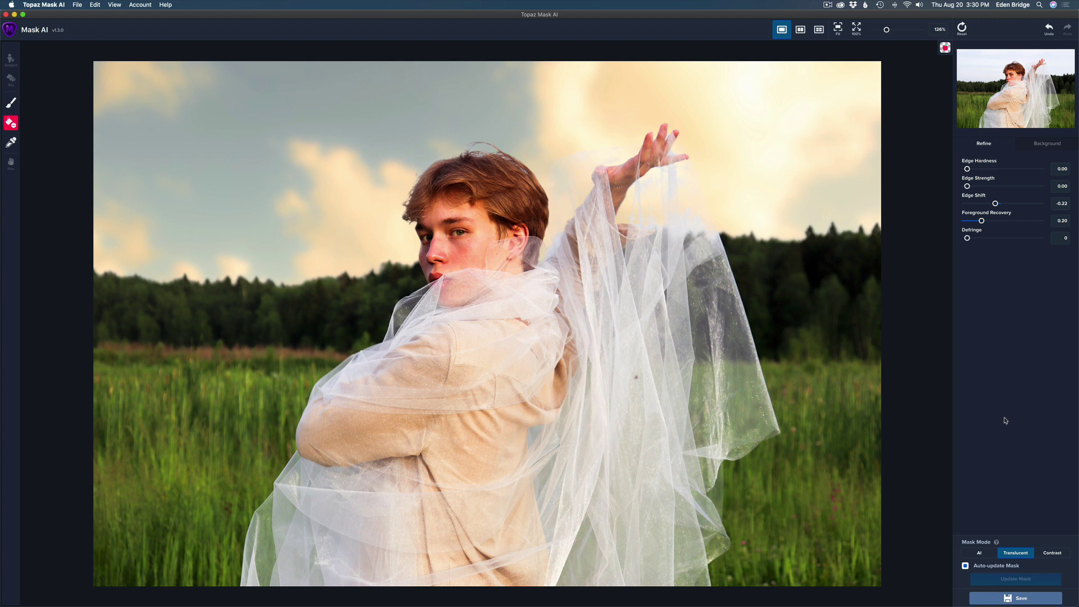
Adjust the foreground of the composite, setting its exposure to -0.05 and its highlight to -0.09
left_click(1047, 143)
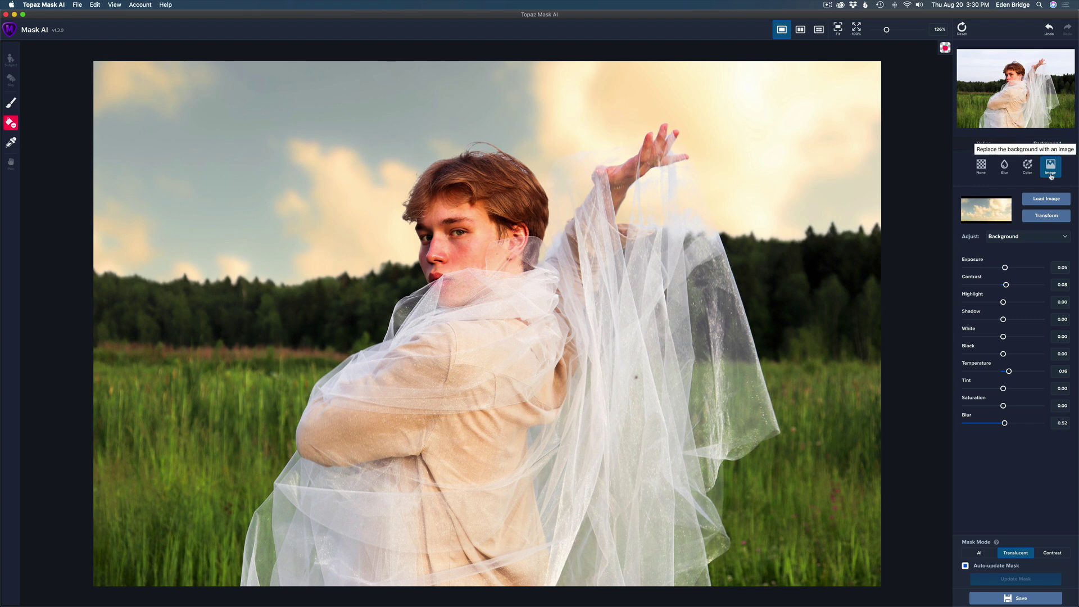
left_click(1063, 238)
left_click(1059, 242)
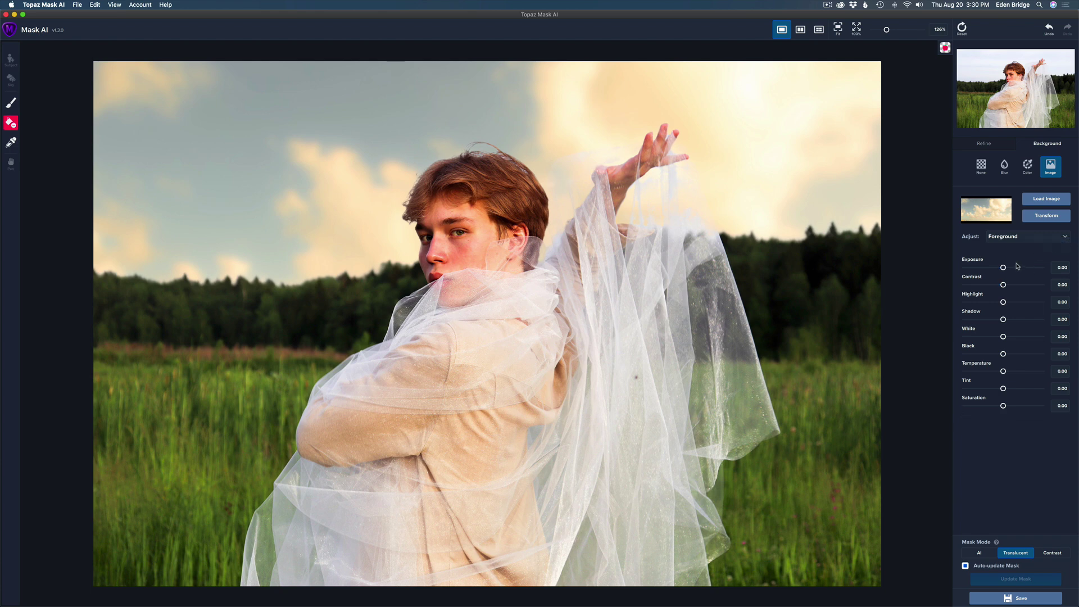
left_click_drag(1003, 268, 1001, 268)
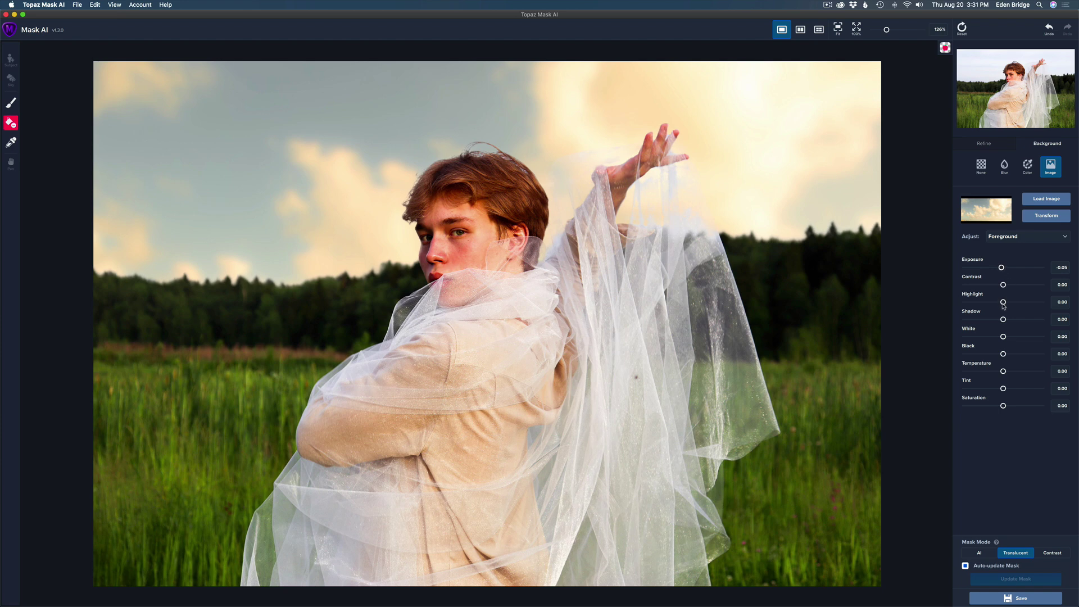
left_click_drag(1002, 303, 1000, 303)
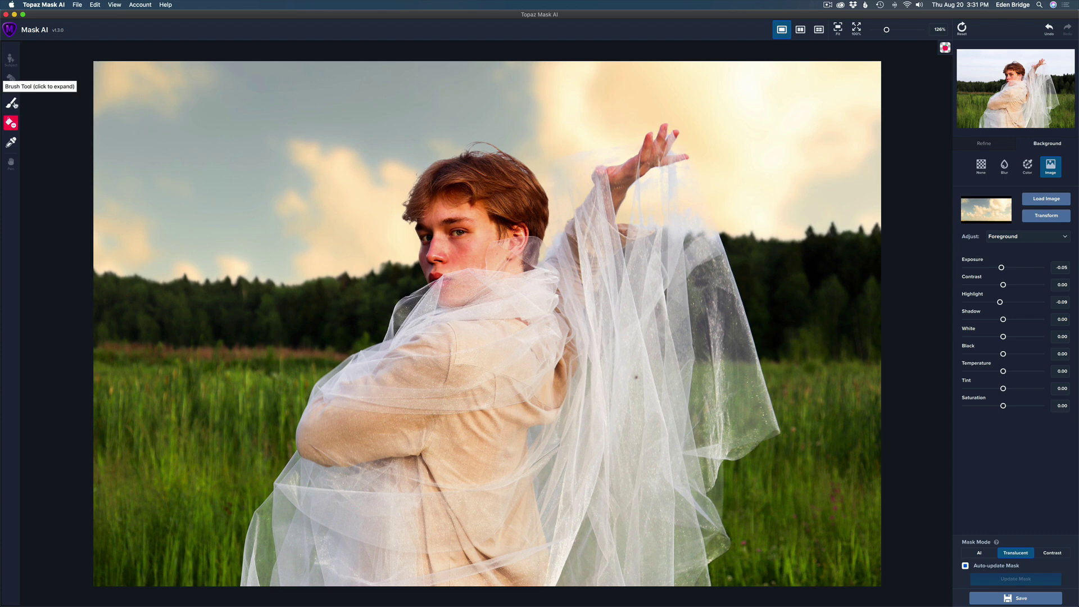
Expand the brush, fill and eyedropper tools to examine their color-coded variants
mouse_move(12, 102)
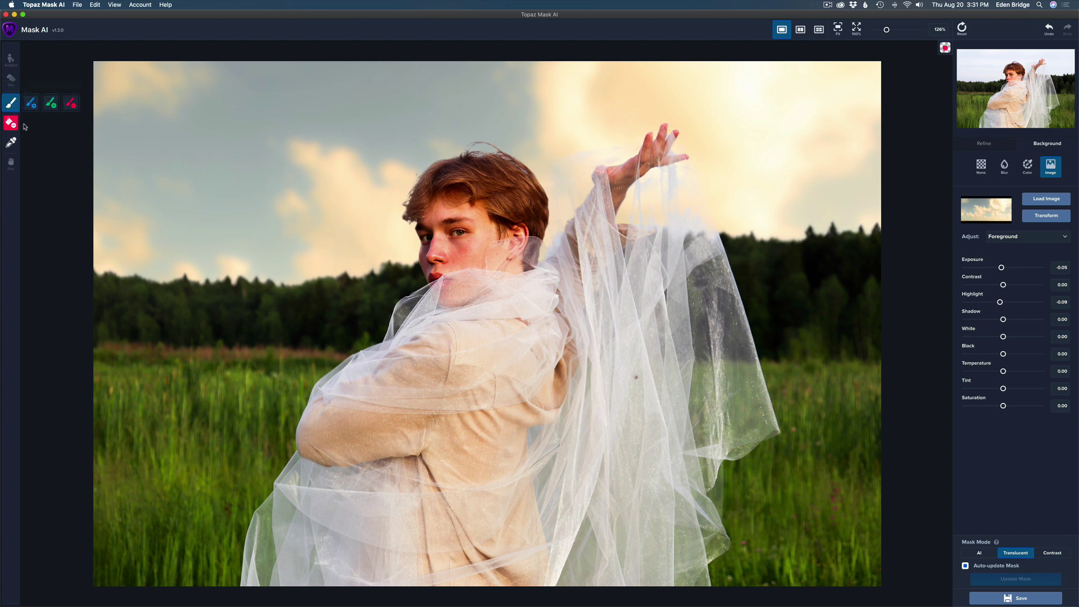
mouse_move(11, 123)
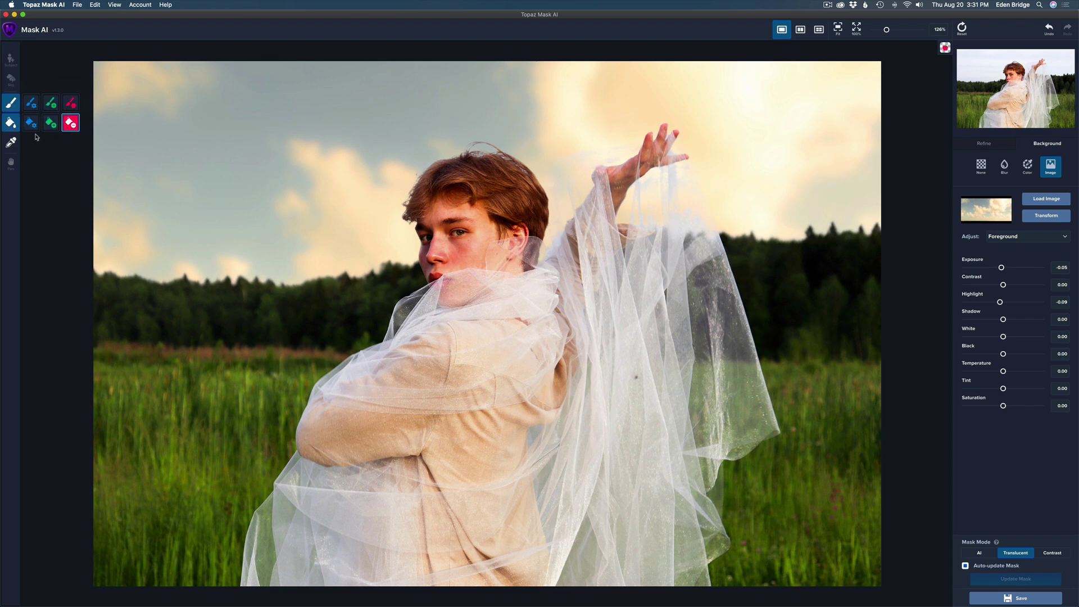
mouse_move(15, 146)
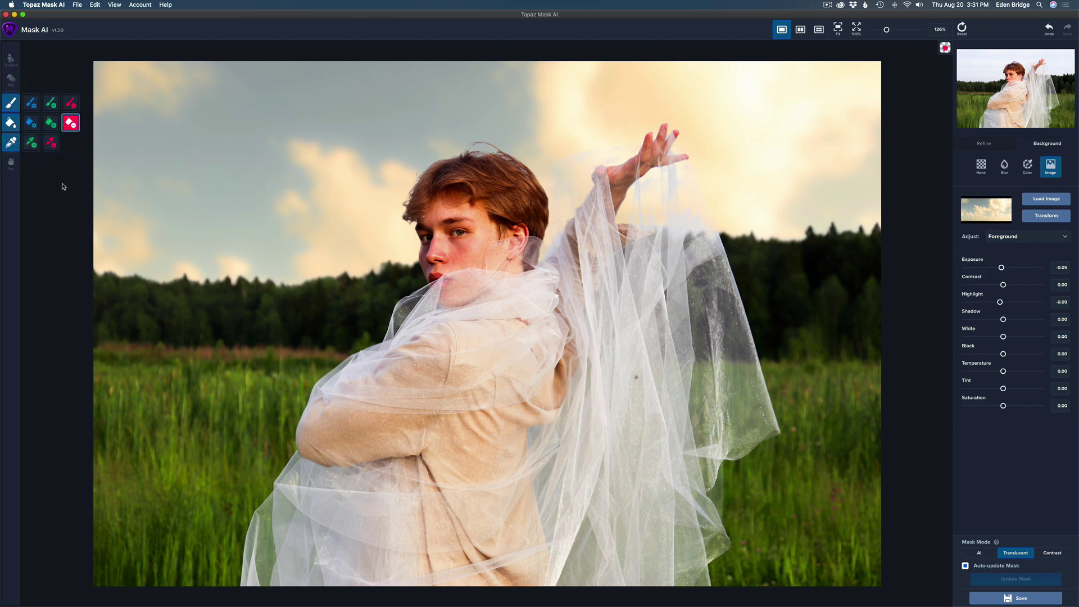